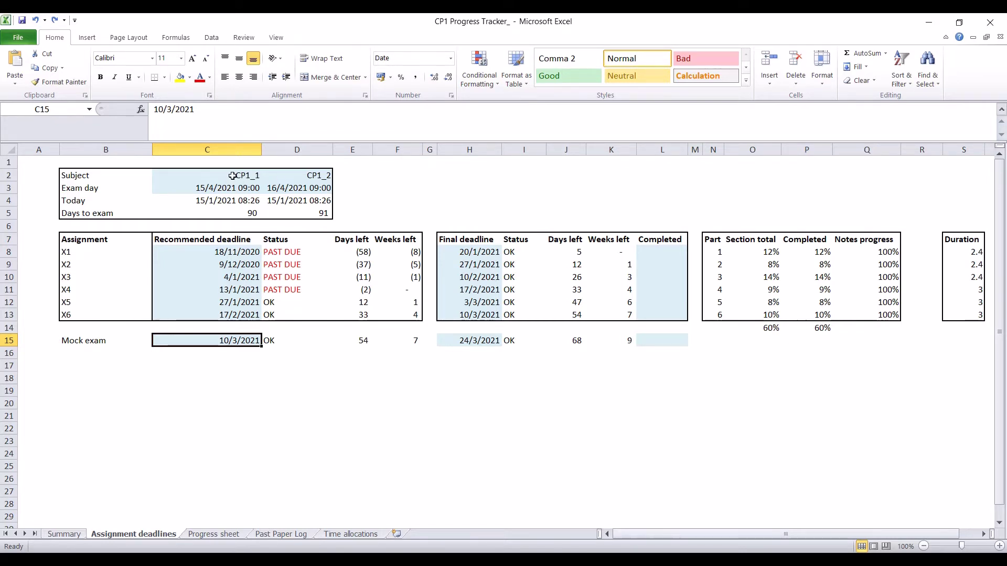
Check the subject names CP1_1 and CP1_2 and their exam days and times.
click(247, 177)
click(312, 178)
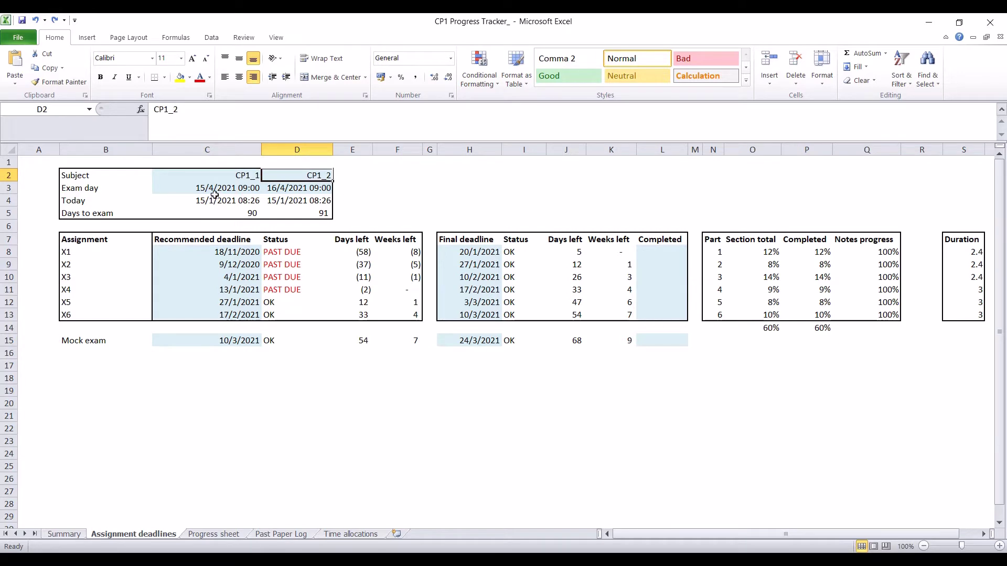
click(214, 190)
click(314, 189)
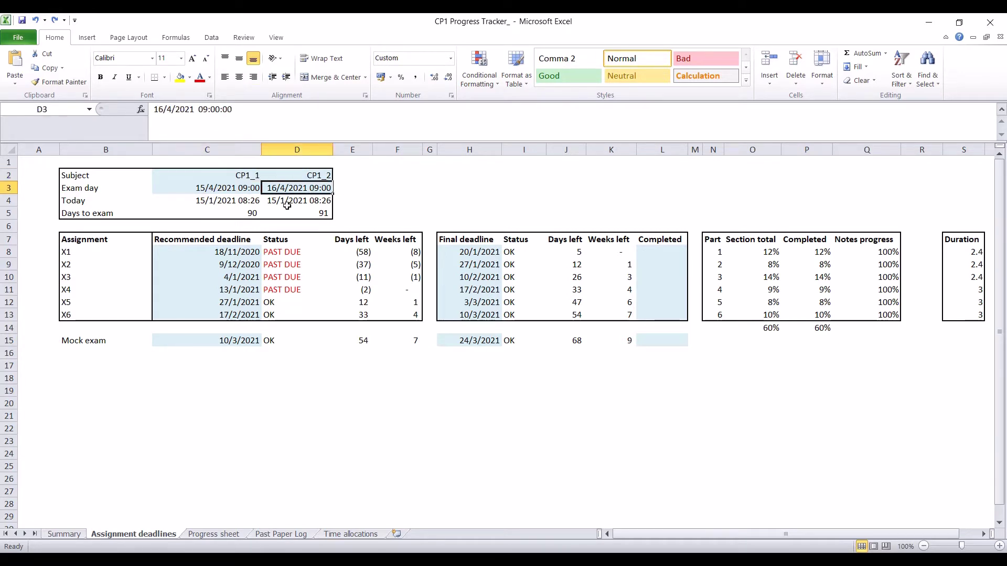
Review the mock exam deadline, X1's status formula, and X6's final and recommended deadlines.
click(204, 343)
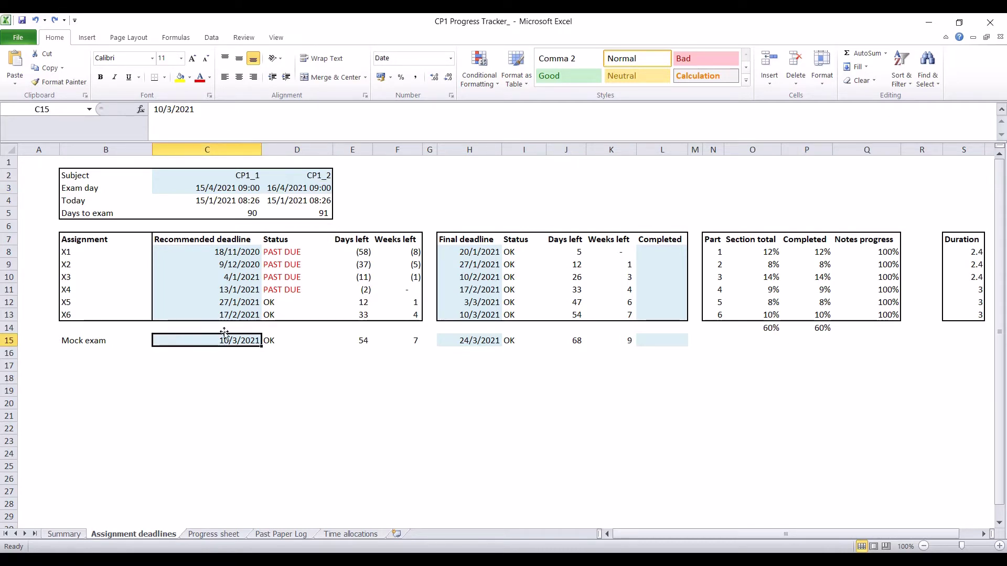
click(289, 252)
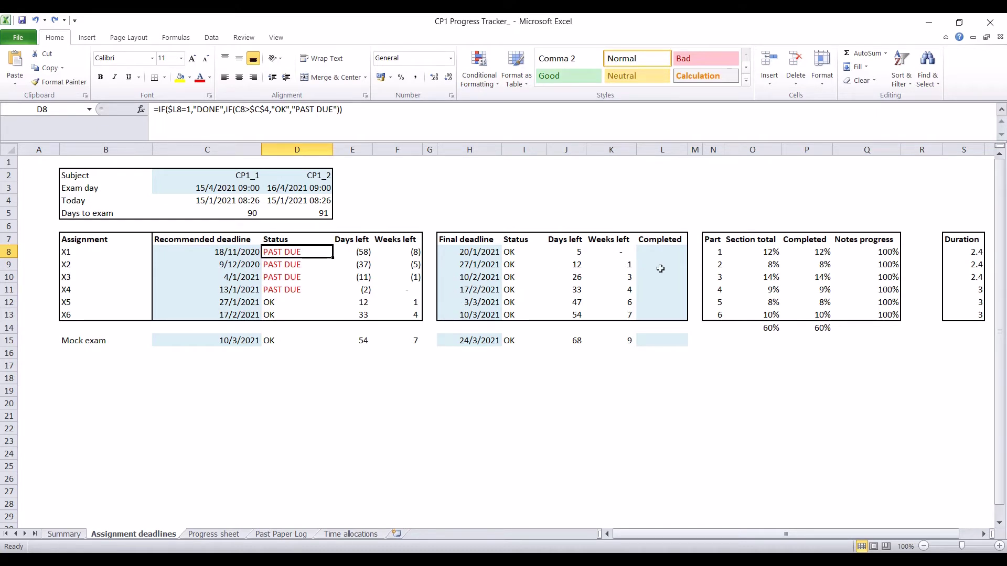
click(474, 317)
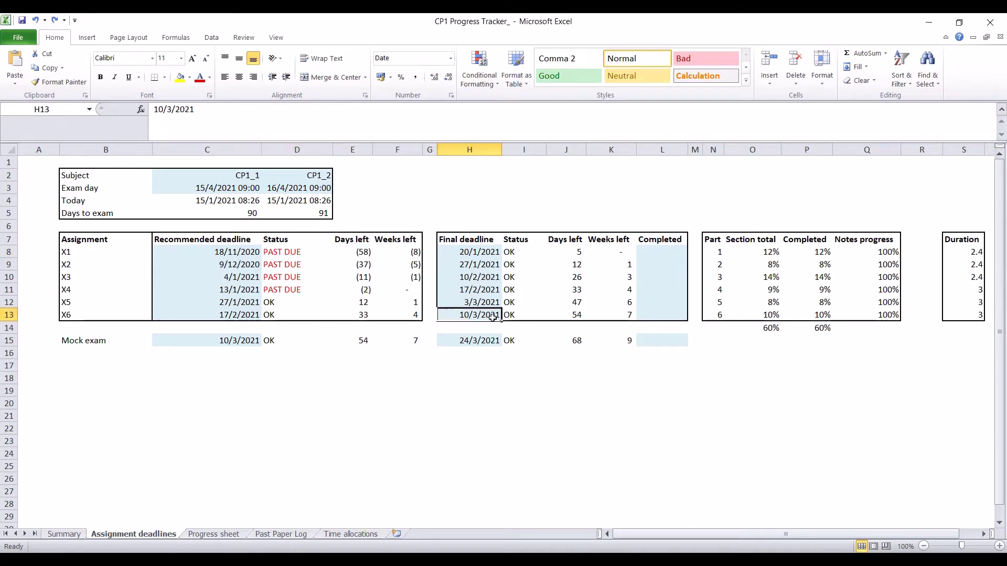
click(231, 317)
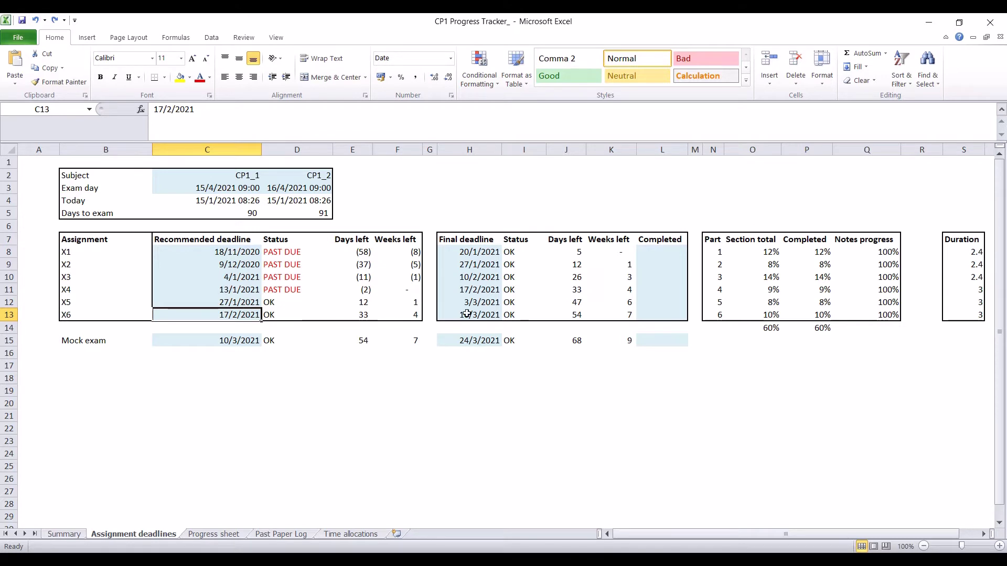
click(230, 339)
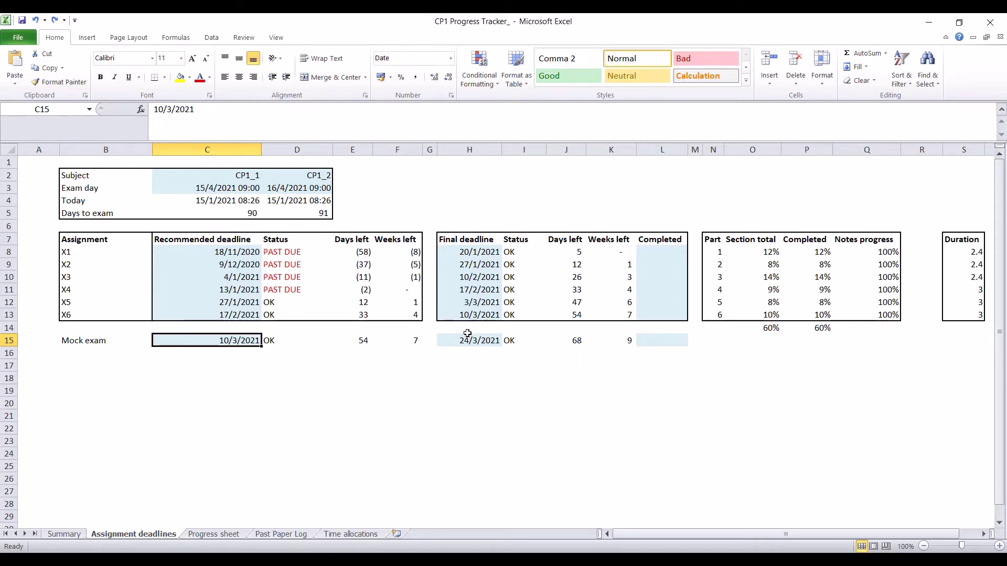
Mark X1 as completed with 1, then clear the completion mark again.
click(661, 253)
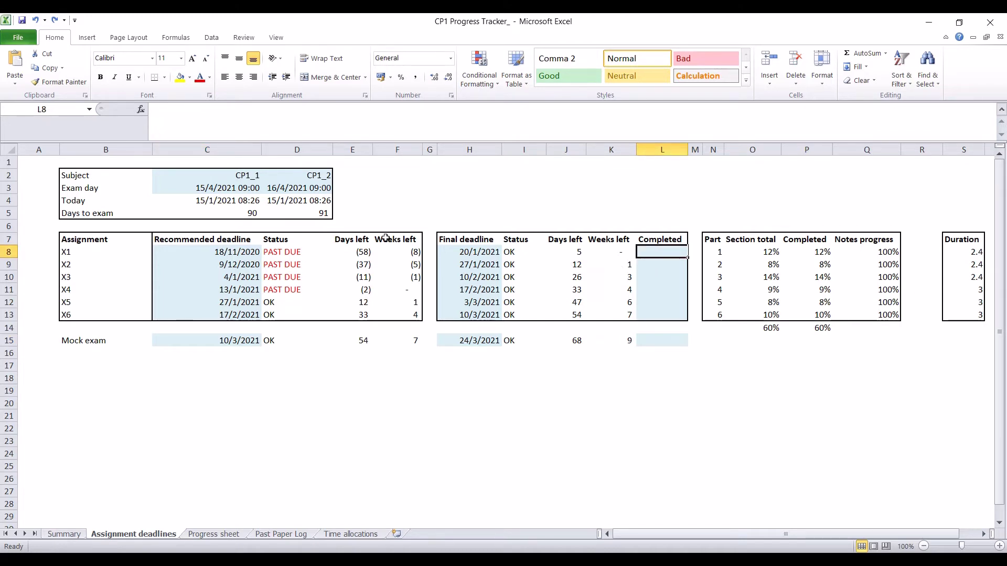
text(1)
key(Return)
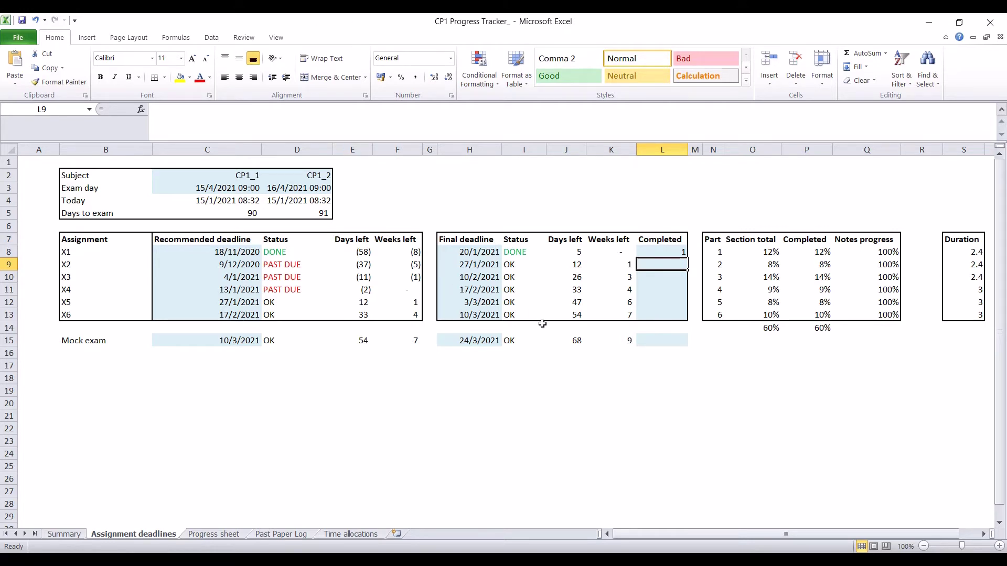
key(Up)
key(Delete)
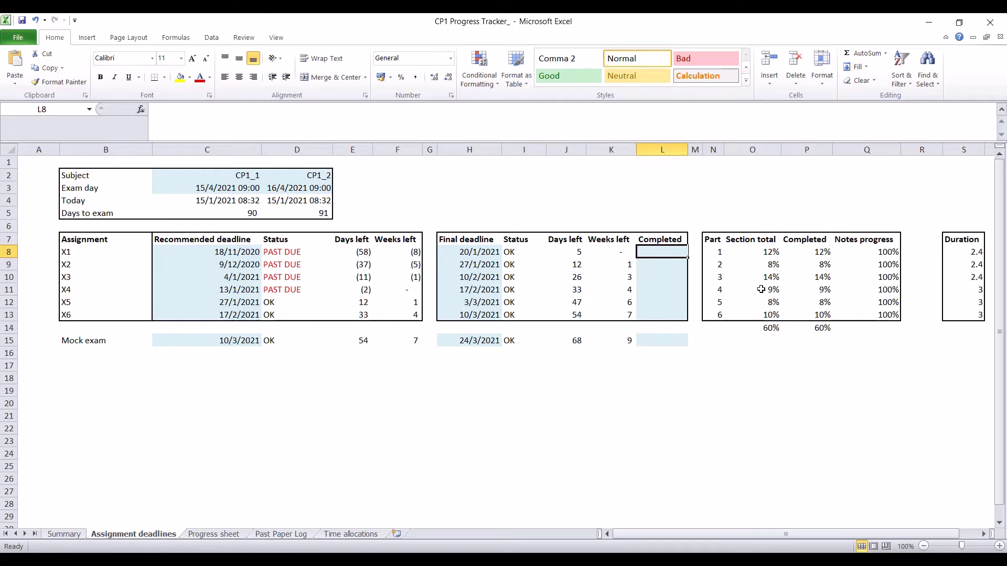
Inspect the Part 1 Section total and Duration formulas.
click(772, 256)
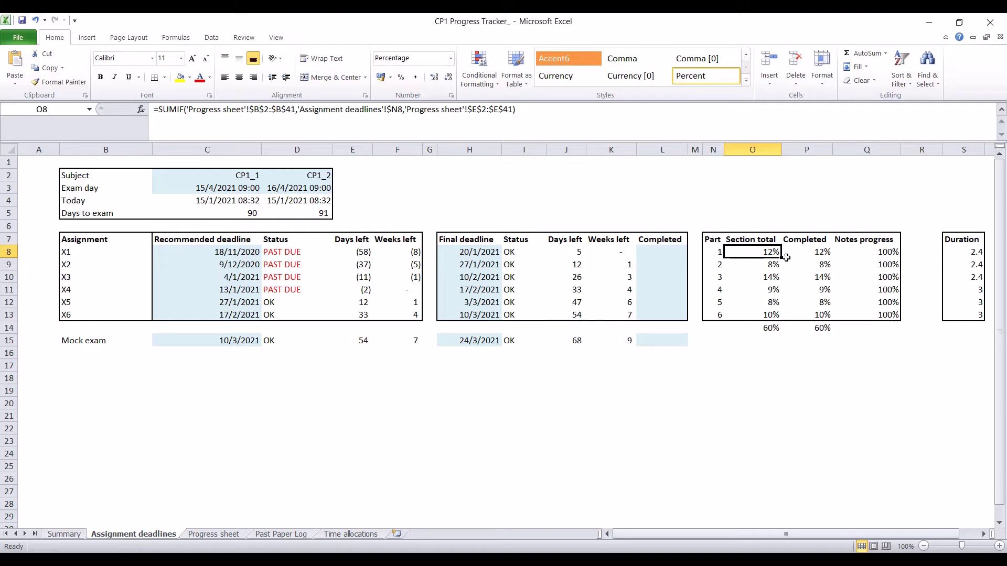
click(961, 253)
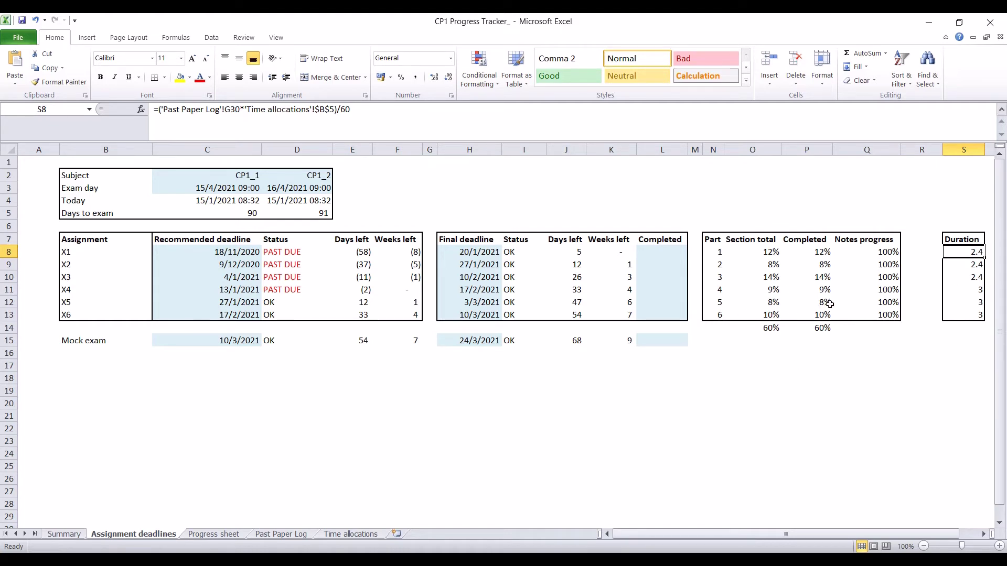
click(777, 251)
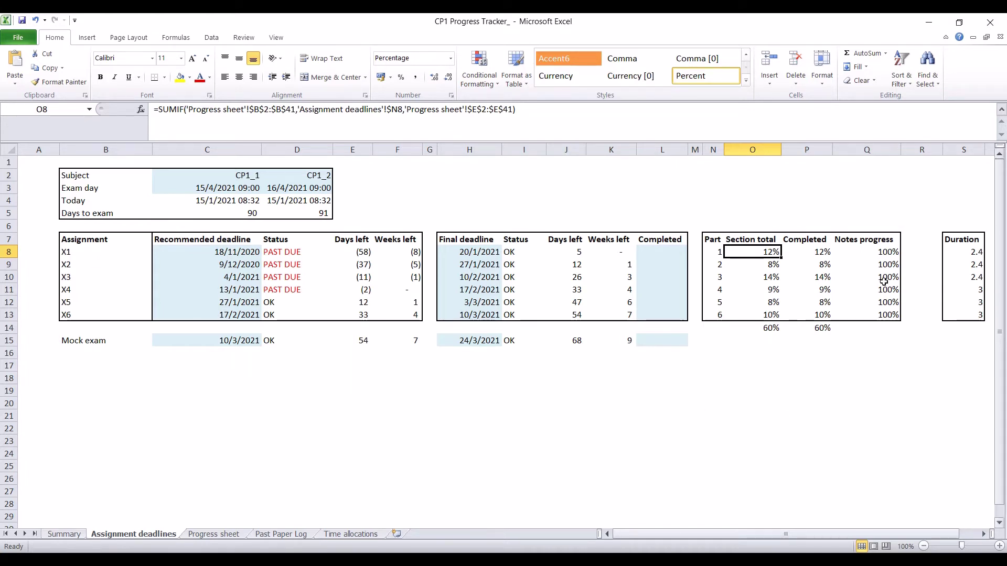
Go to the Progress sheet and inspect chapter 0's page percentage formula.
click(210, 534)
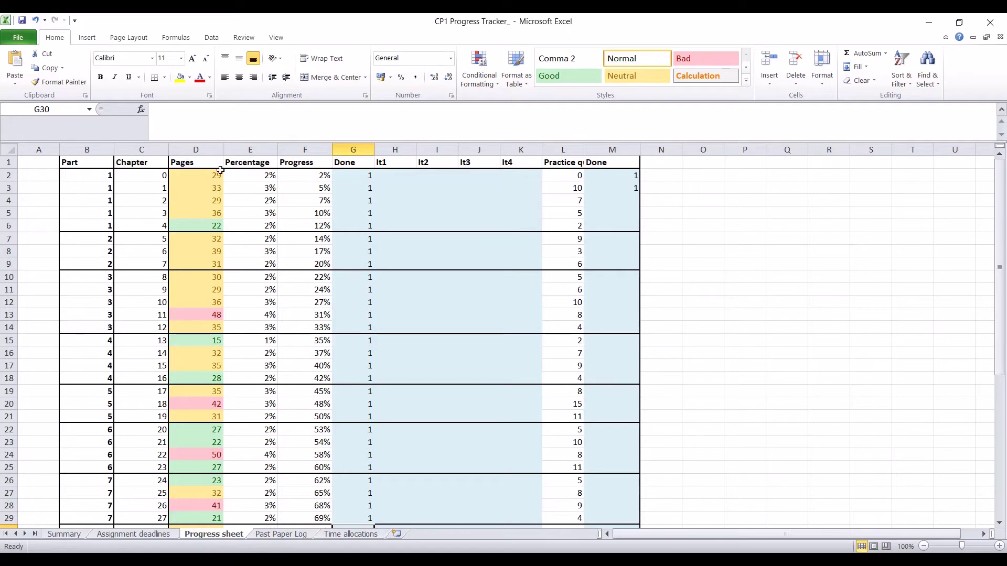
click(266, 176)
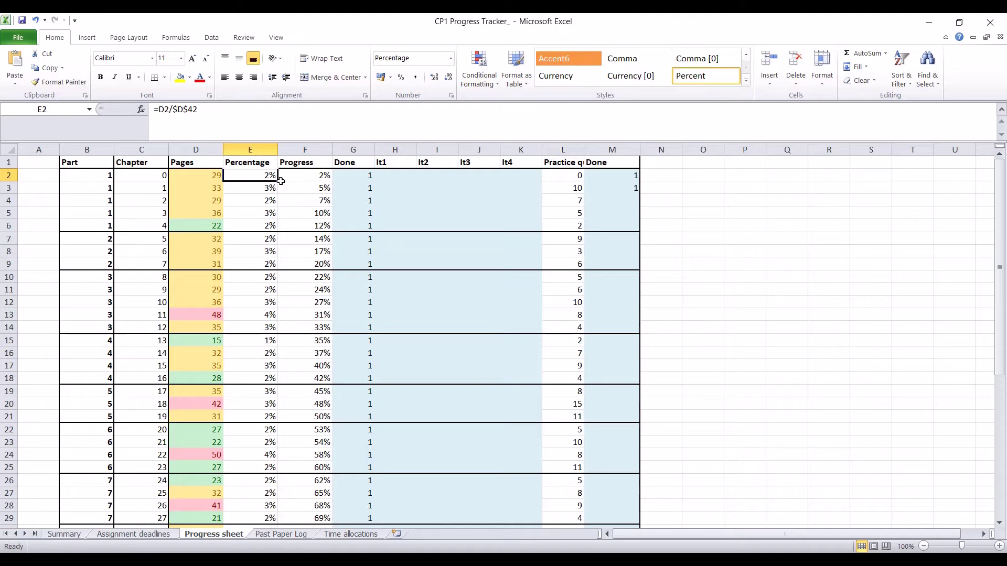
scroll(281, 181, down, 11)
scroll(304, 192, up, 1)
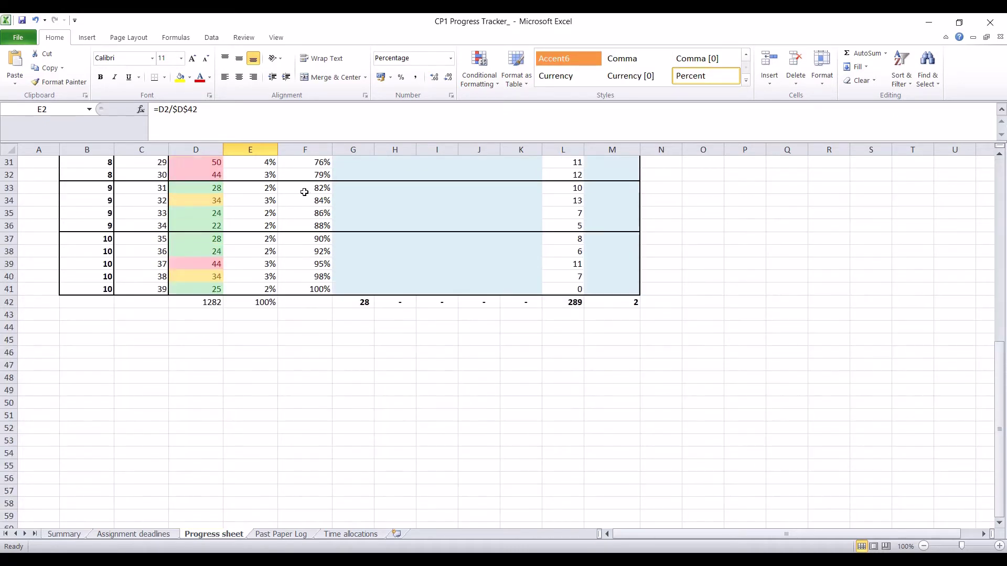
scroll(304, 192, up, 10)
Check chapter 0's cumulative Progress formula, then select Done column G to see its total of 28.
click(323, 172)
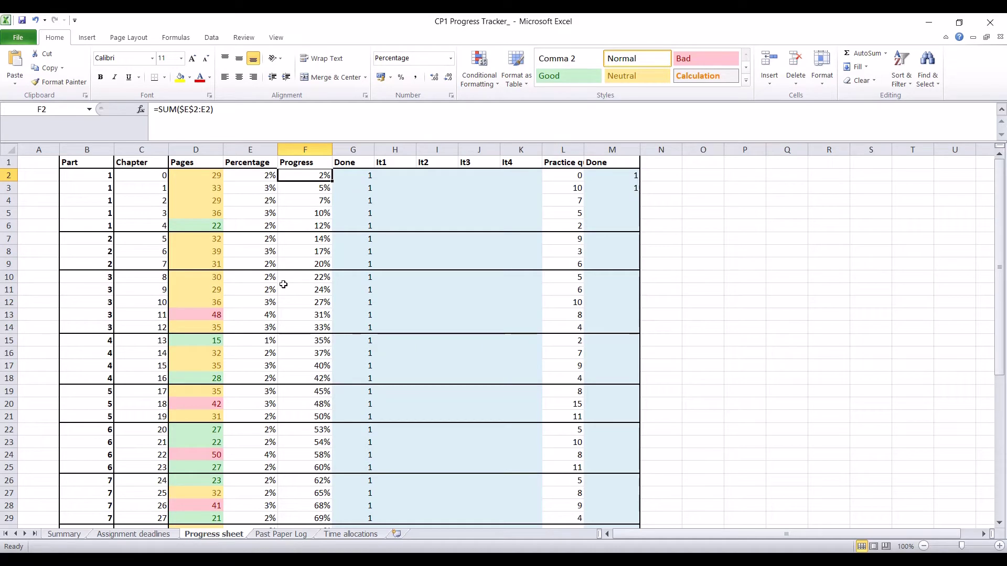
scroll(335, 252, down, 5)
scroll(343, 245, up, 5)
scroll(351, 257, down, 7)
scroll(381, 265, up, 7)
click(356, 149)
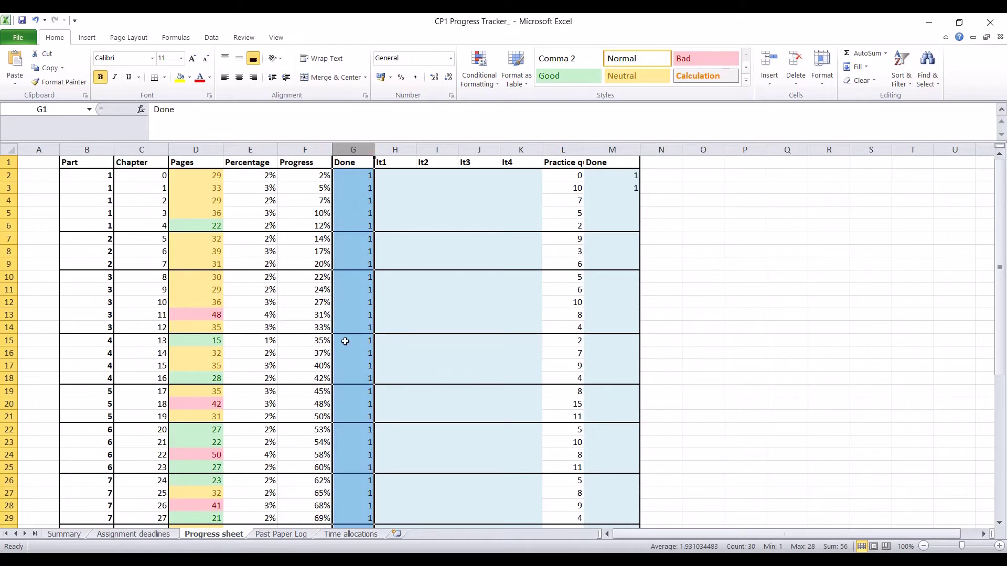
scroll(344, 338, down, 5)
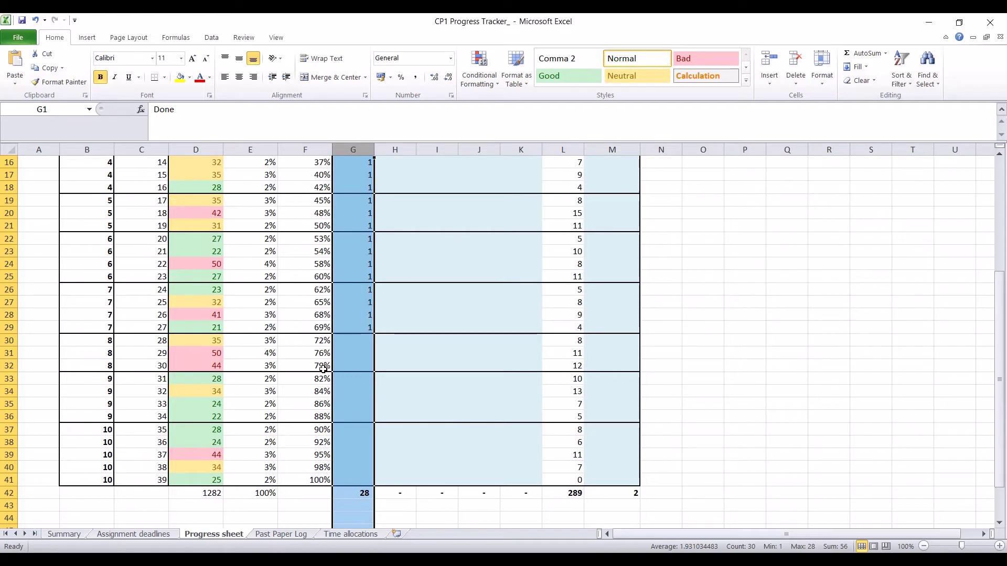
scroll(335, 351, up, 5)
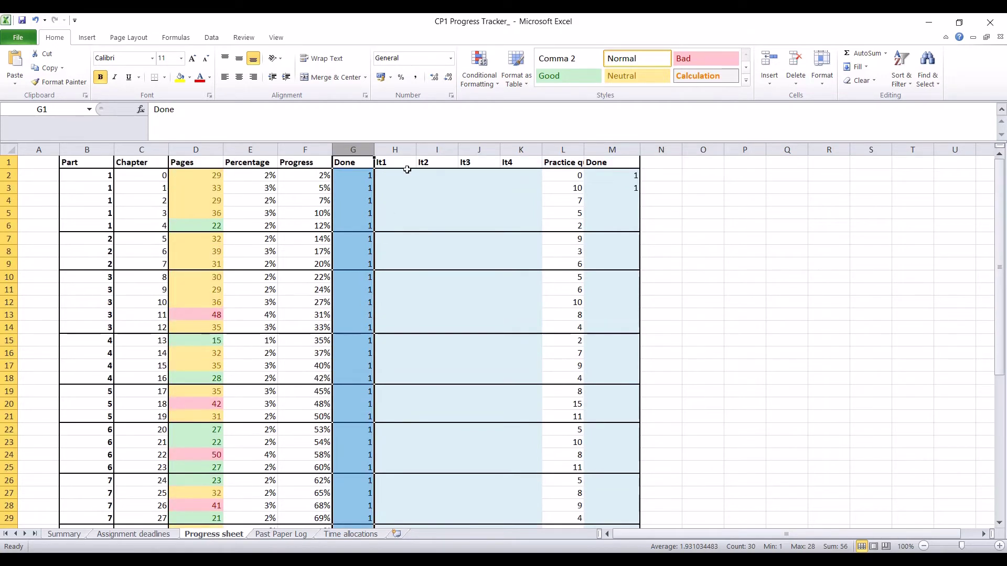
click(406, 146)
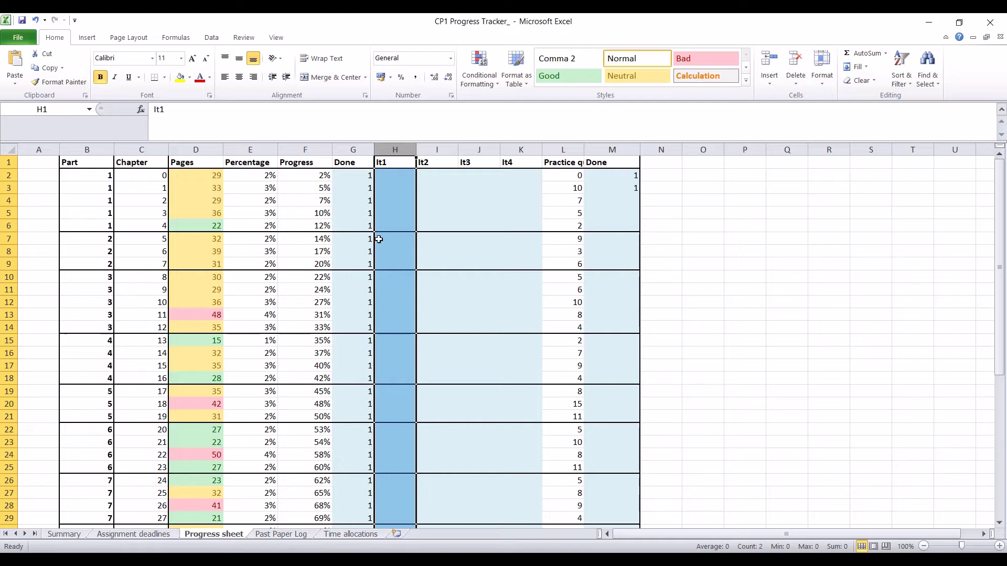
drag(102, 175, 91, 264)
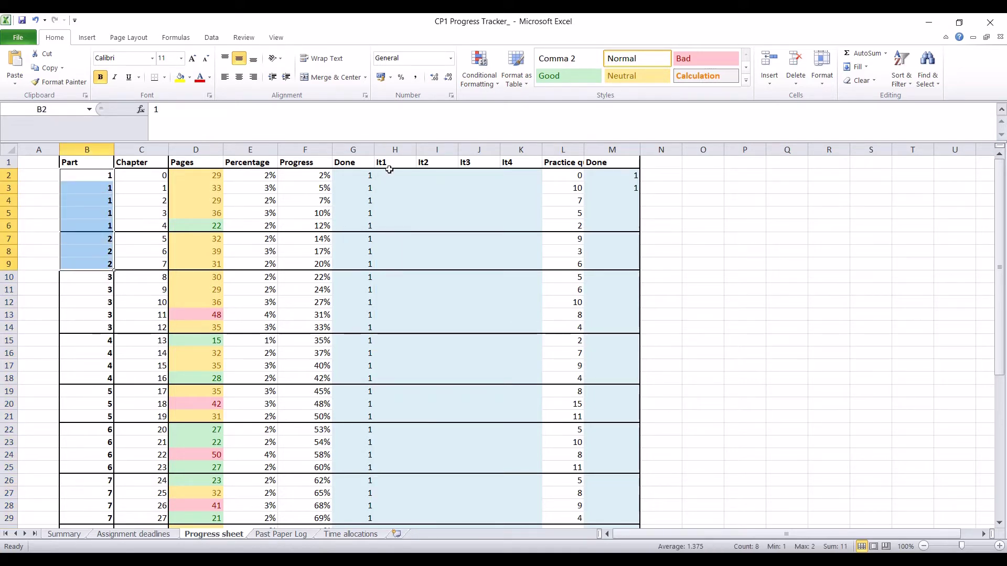
drag(386, 174, 382, 264)
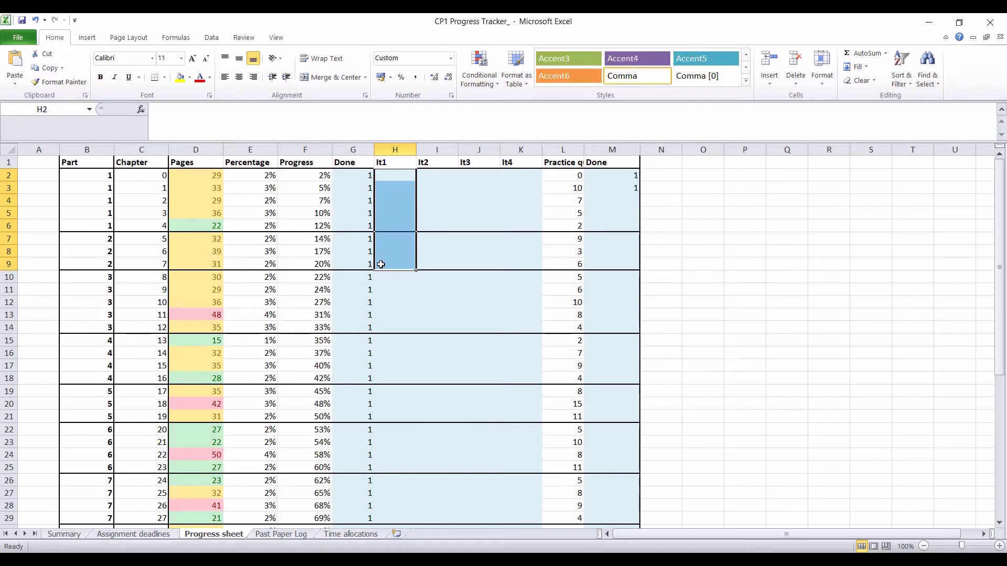
click(437, 149)
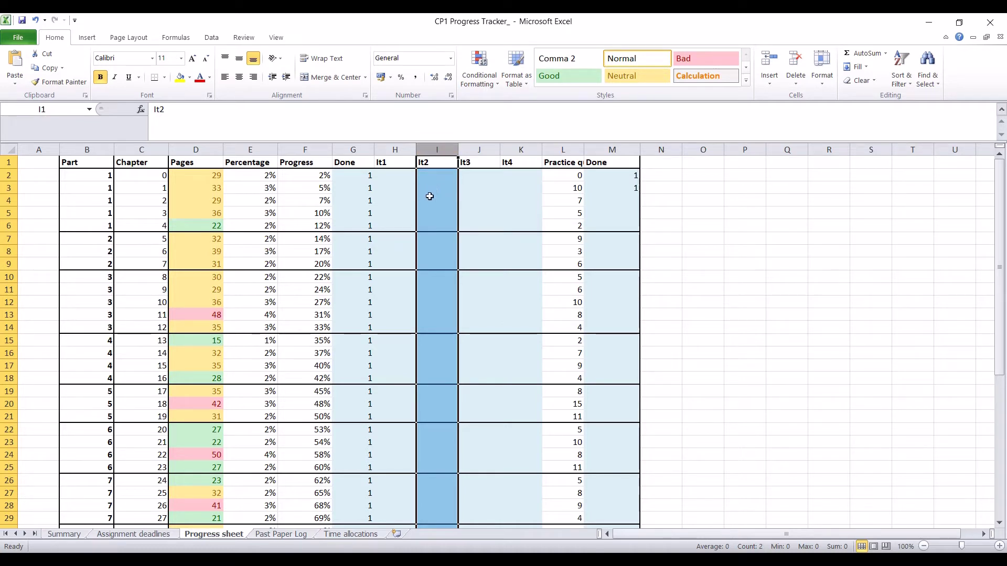
Select the It3 column and the practice-questions Done column M on the Progress sheet.
click(478, 145)
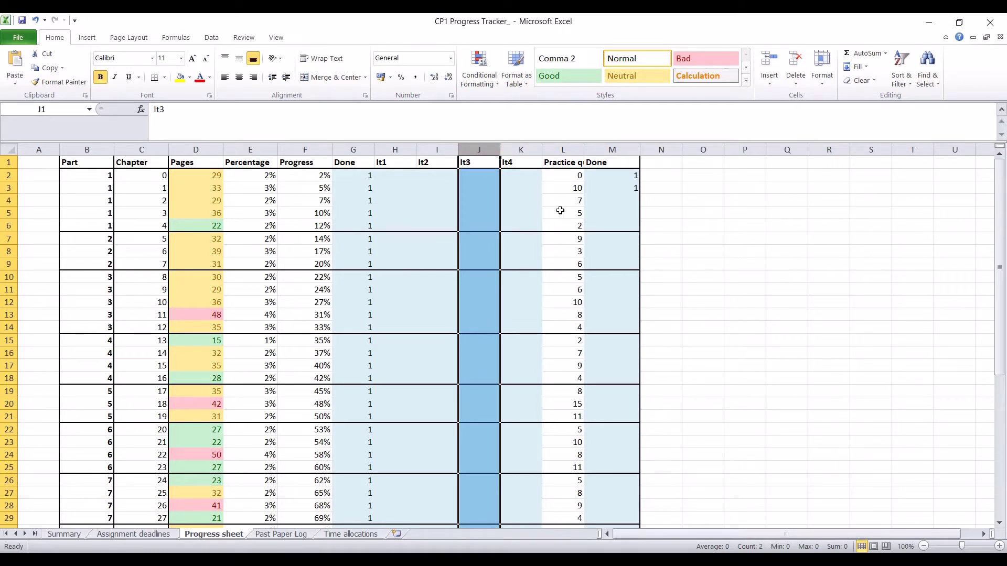
click(612, 149)
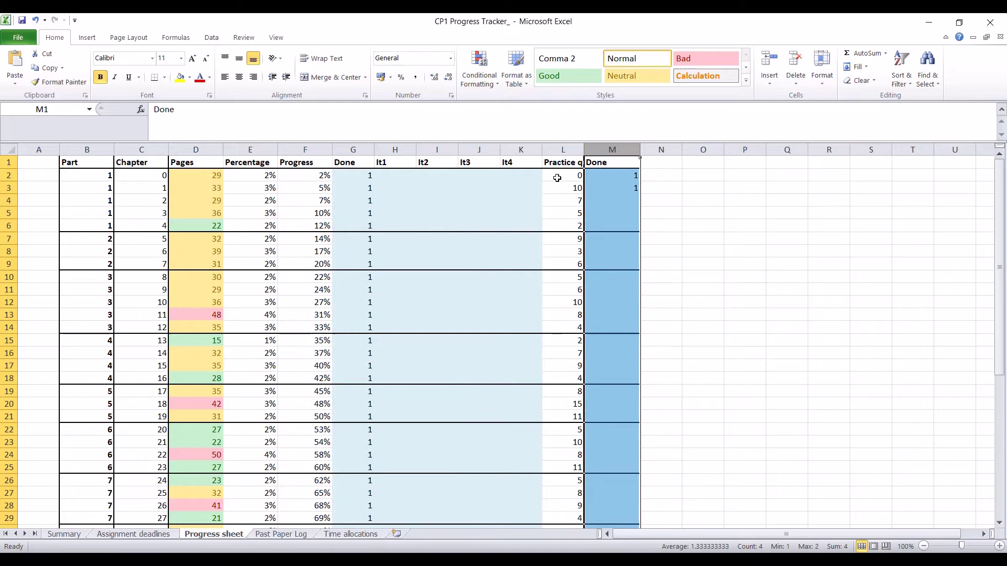
scroll(562, 198, down, 9)
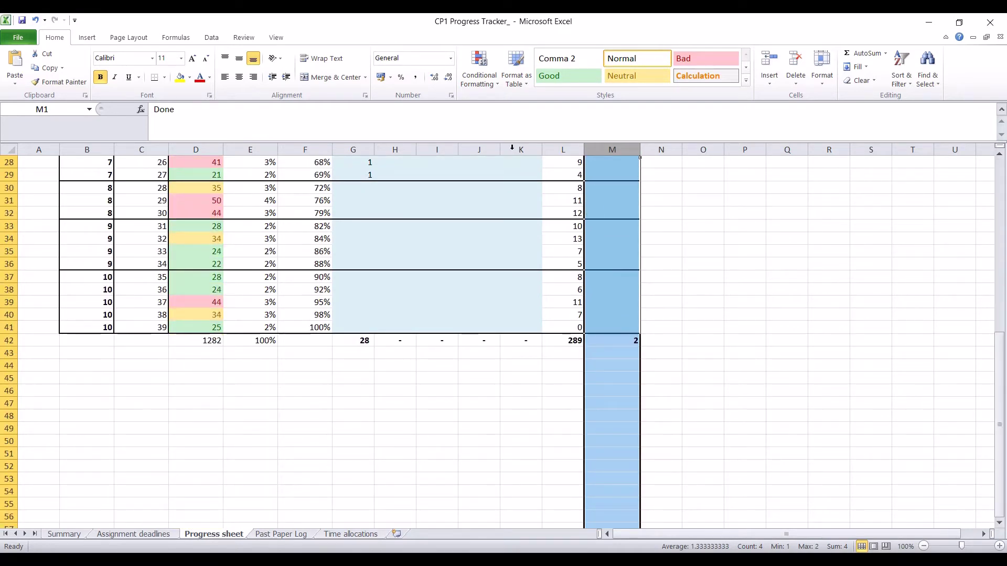
scroll(595, 202, up, 8)
scroll(596, 202, right, 1)
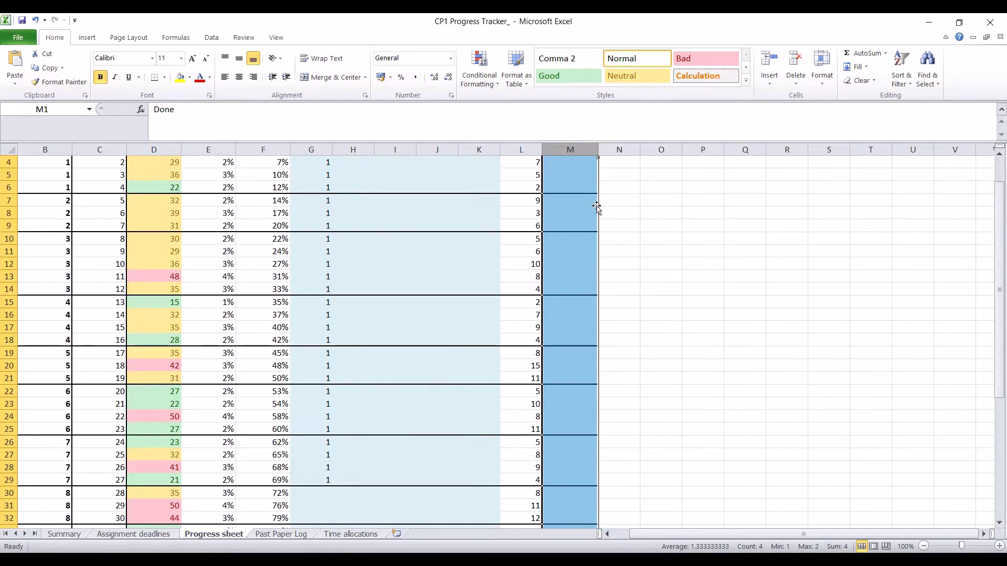
scroll(588, 215, up, 1)
Check the done mark in cell M3, then switch to the Past Paper Log sheet.
click(584, 188)
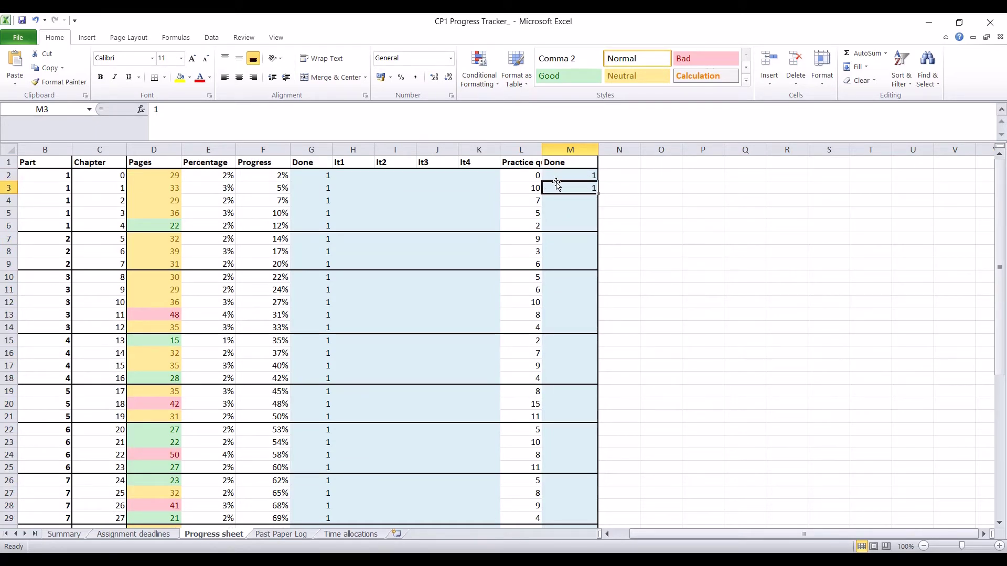
scroll(556, 368, down, 10)
scroll(546, 380, up, 7)
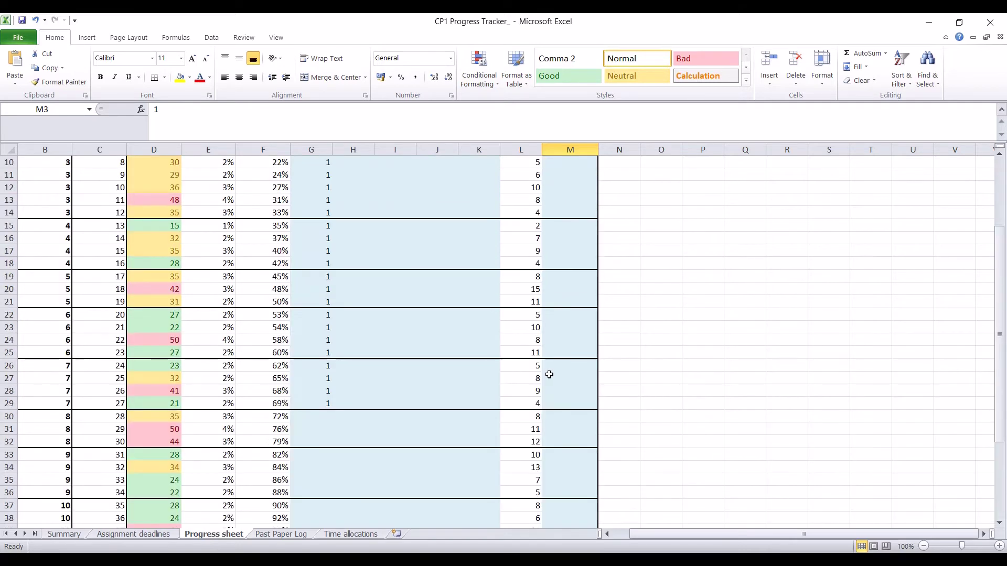
scroll(549, 374, up, 3)
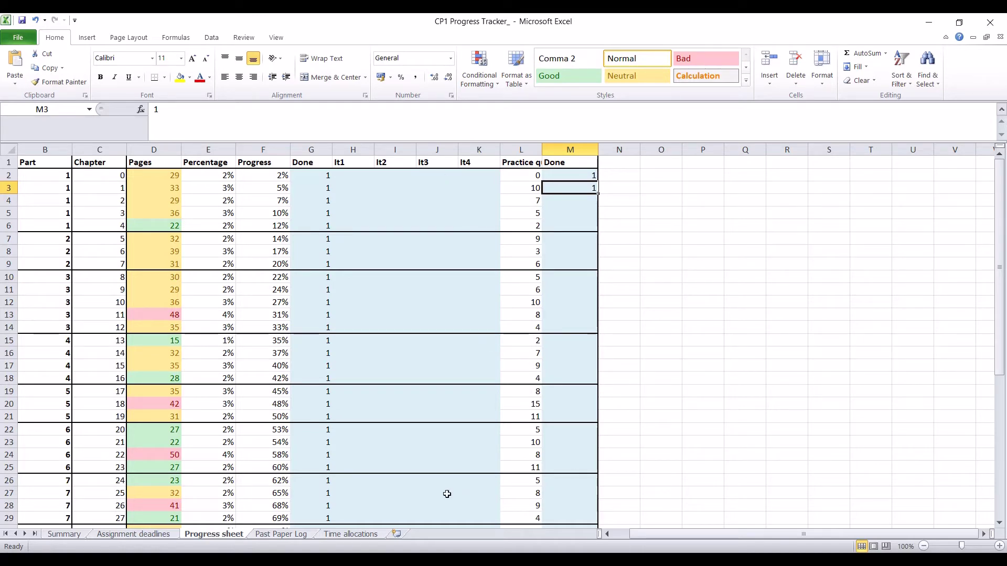
click(281, 534)
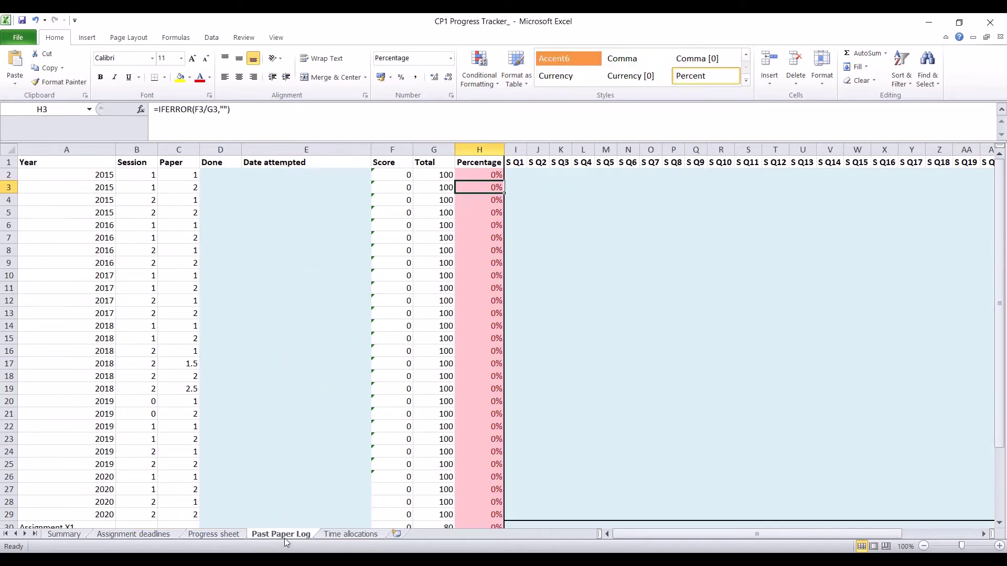
click(95, 177)
scroll(84, 202, down, 4)
scroll(95, 262, up, 4)
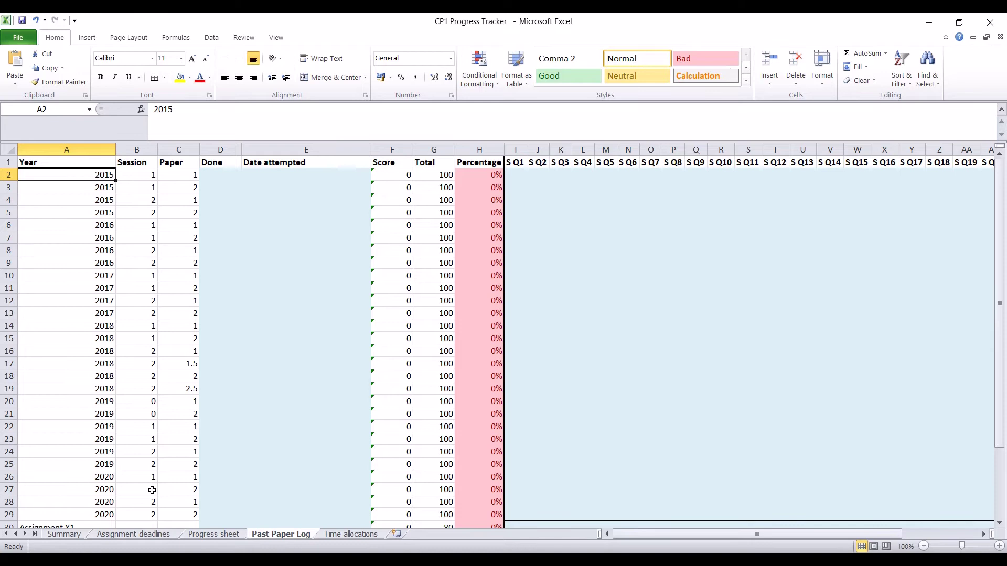
scroll(149, 488, down, 3)
click(103, 397)
scroll(103, 388, up, 3)
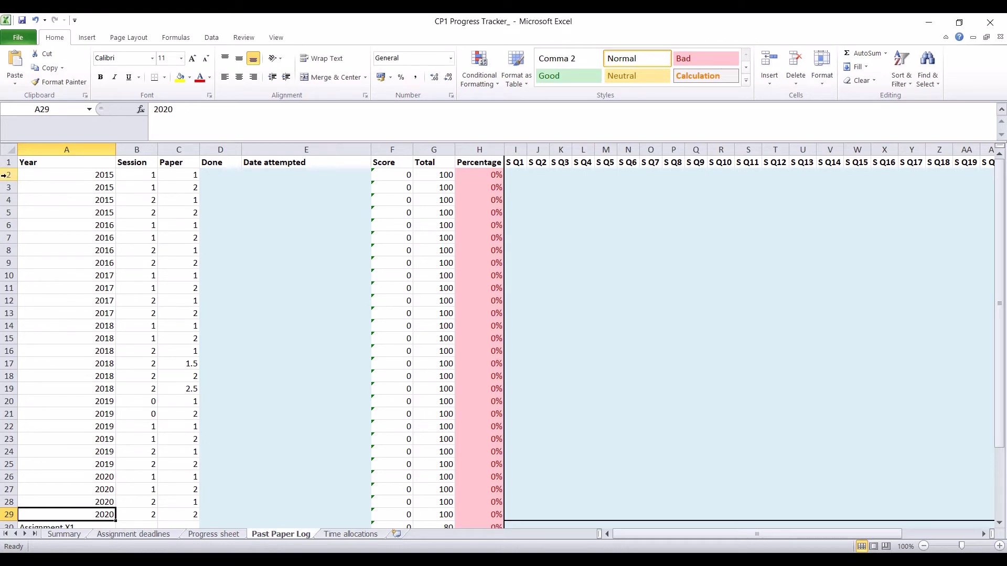
click(66, 174)
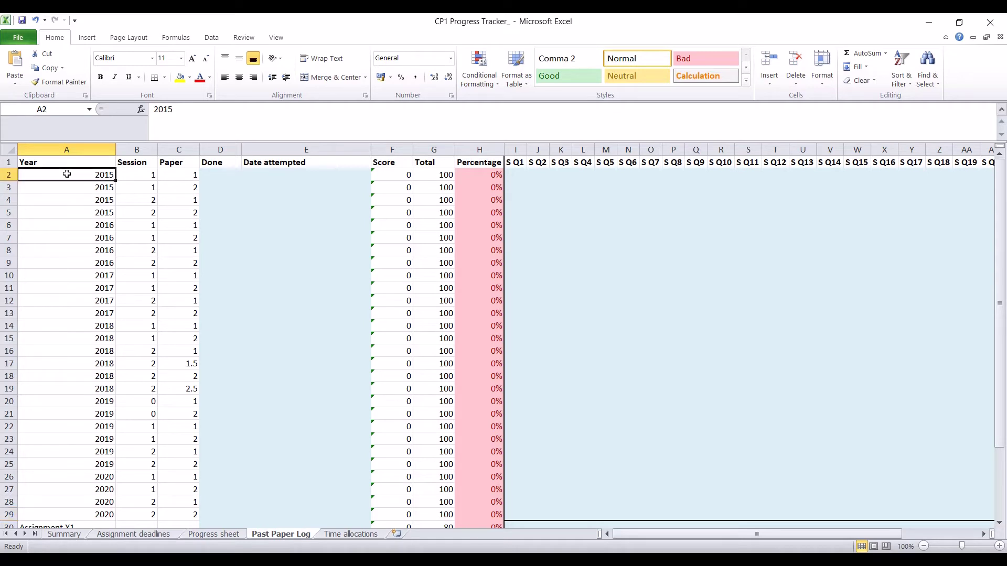
click(142, 174)
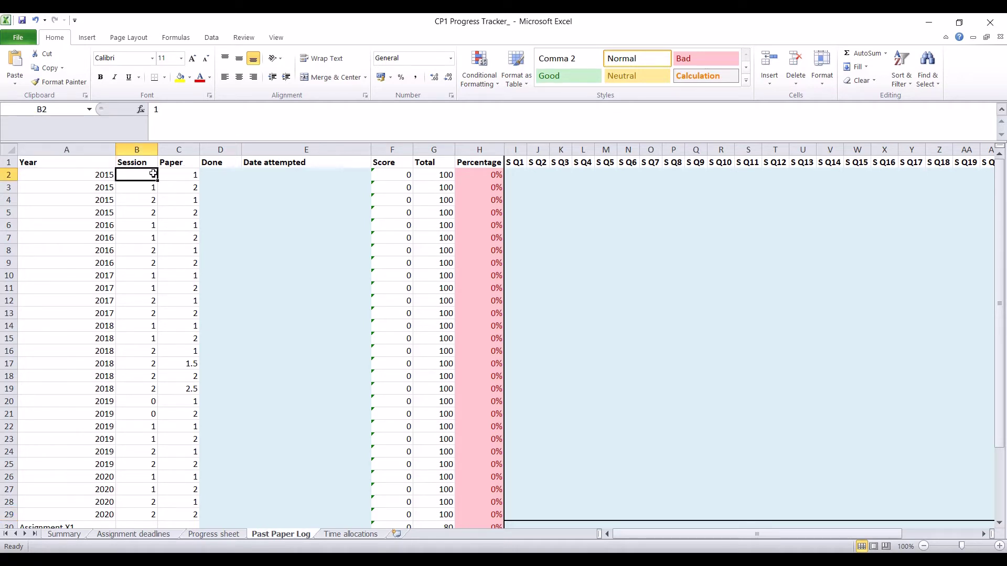
click(193, 175)
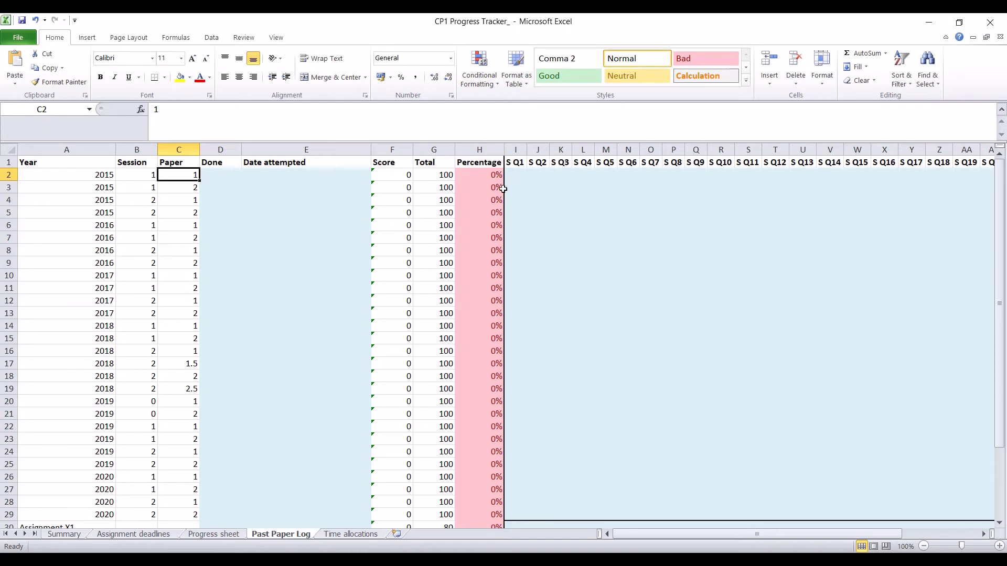
drag(681, 535, 660, 536)
click(213, 174)
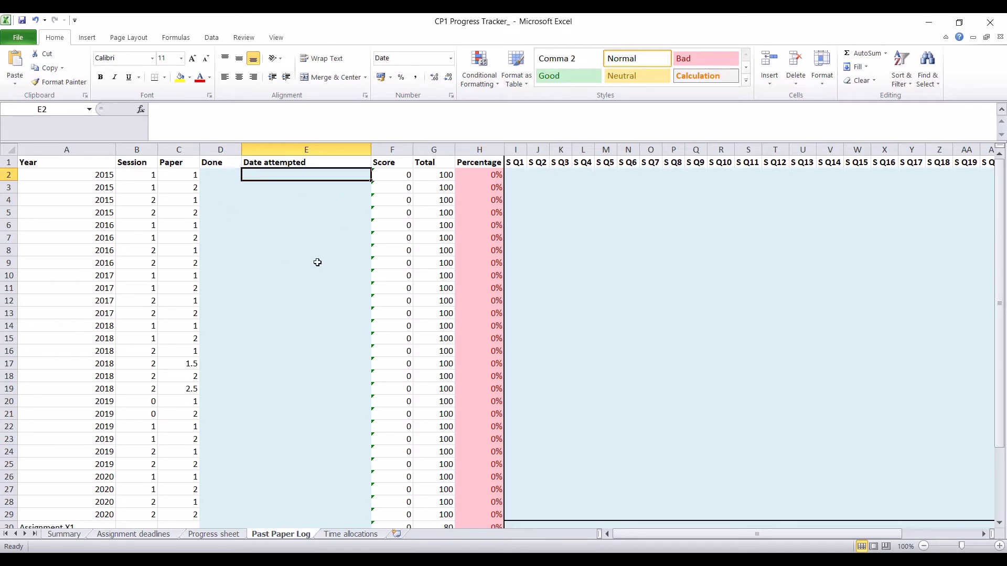
click(380, 178)
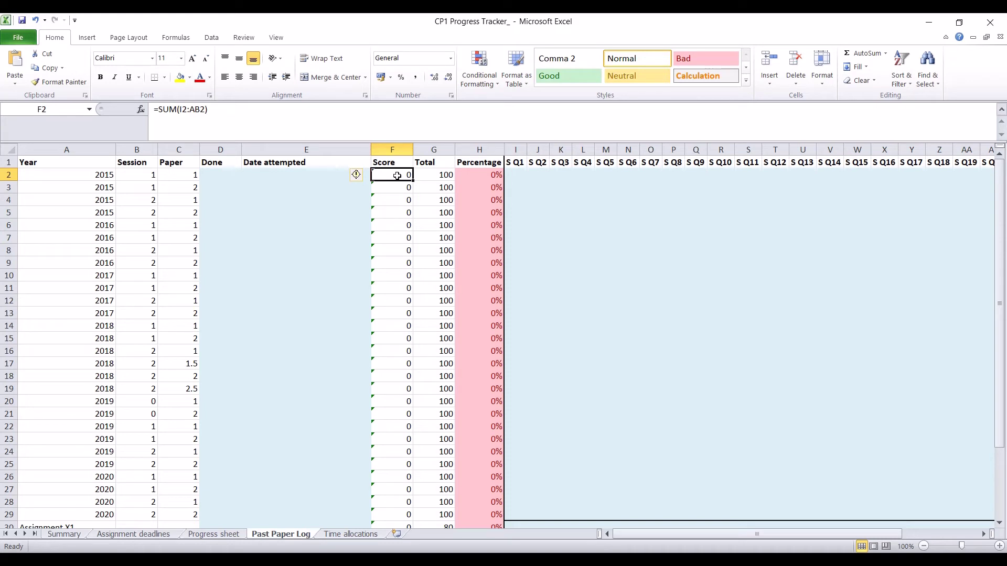
double_click(397, 175)
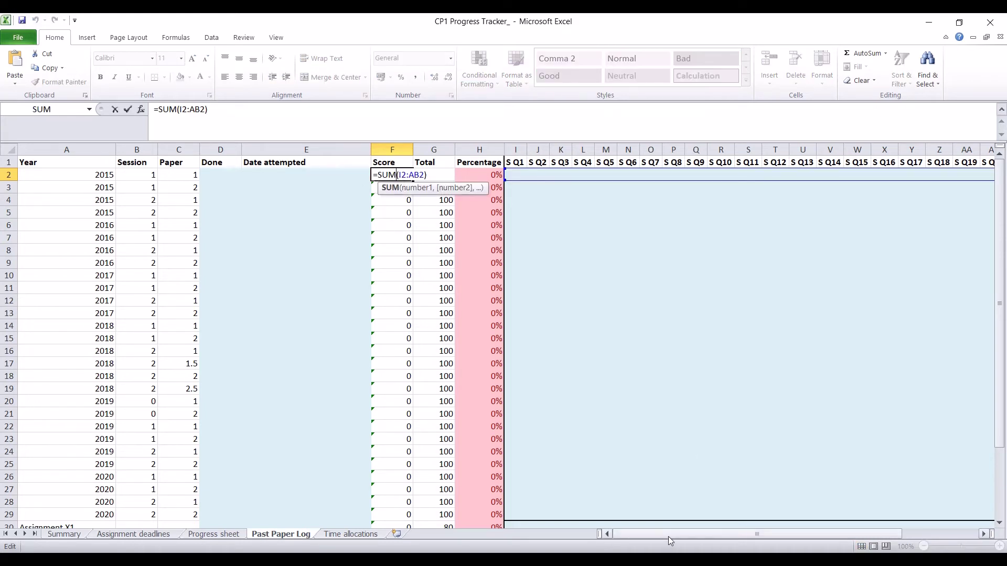
drag(668, 536, 699, 537)
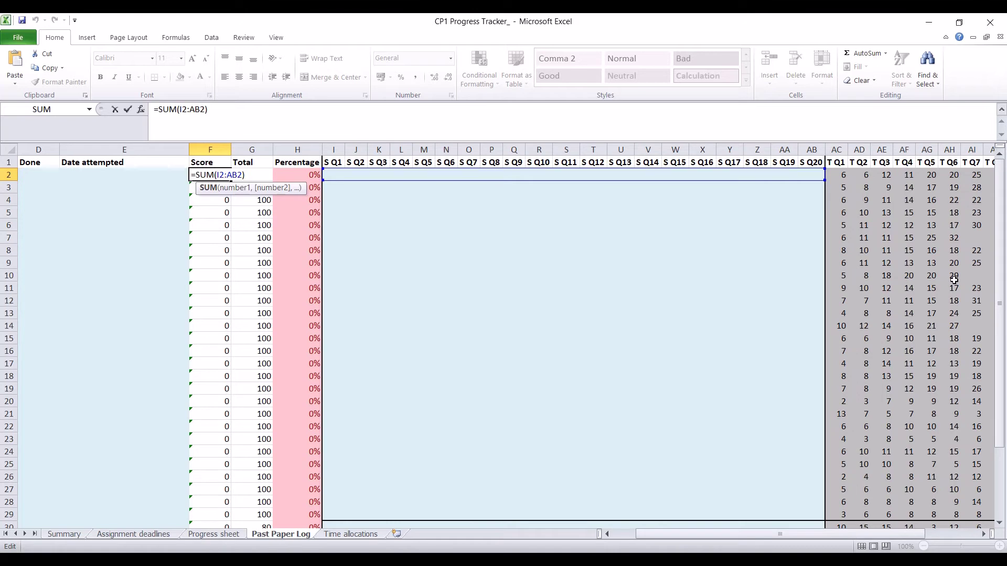
key(Return)
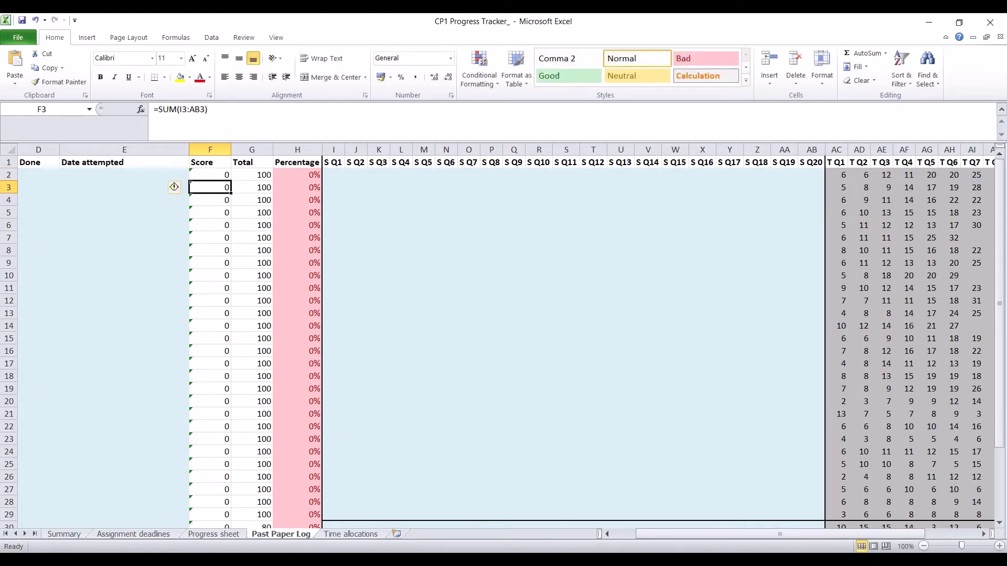
drag(791, 535, 862, 531)
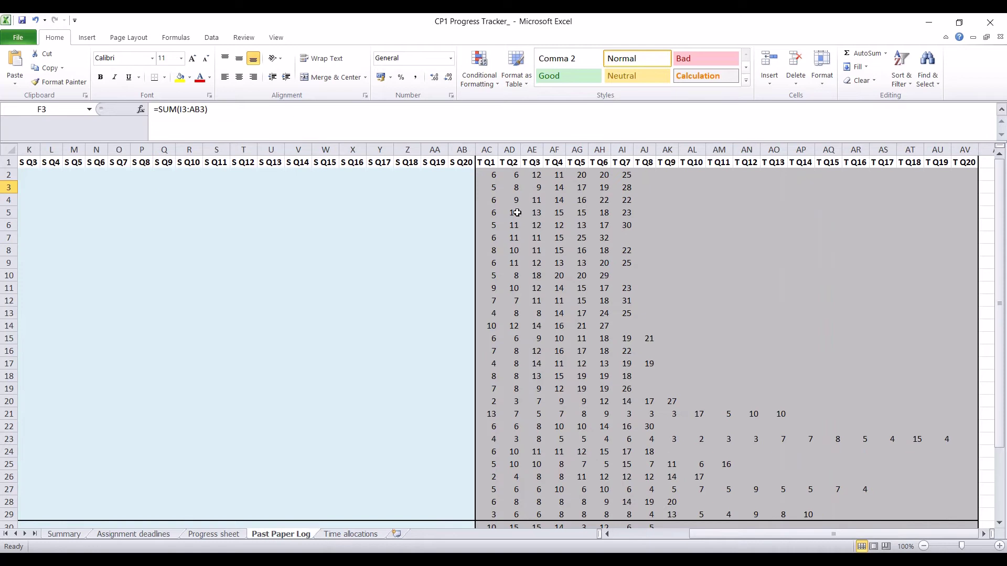
drag(490, 174, 965, 181)
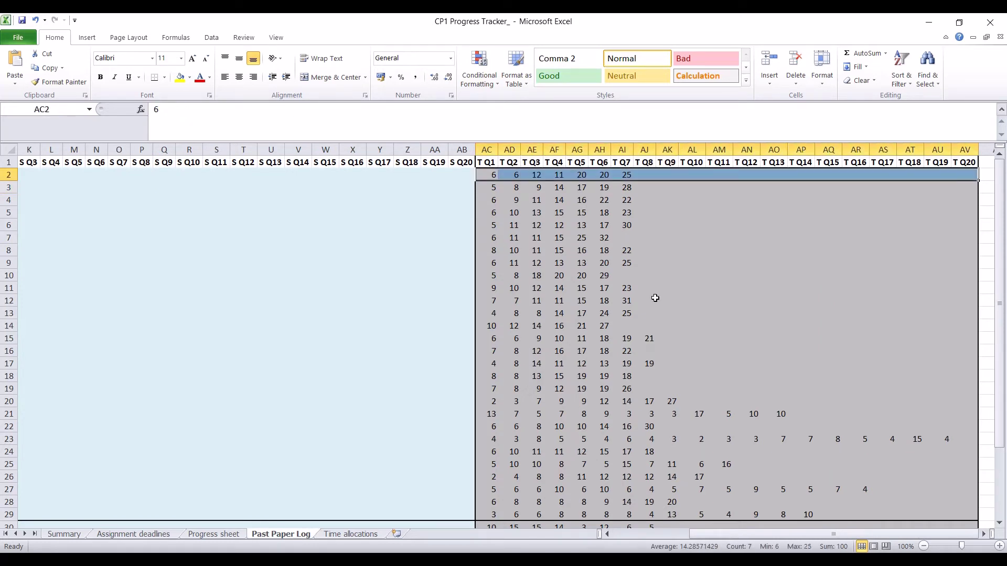
scroll(740, 424, down, 3)
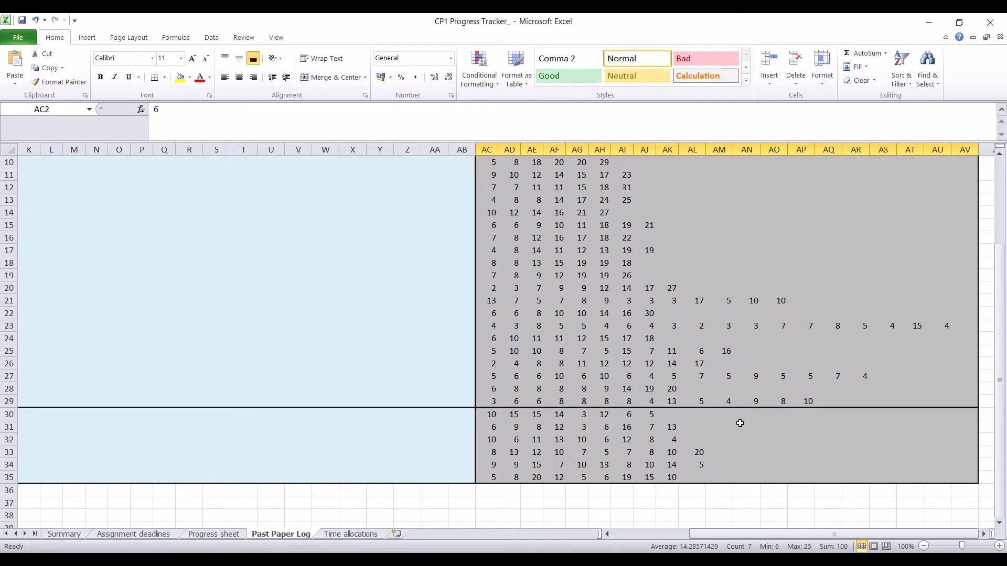
scroll(740, 423, up, 3)
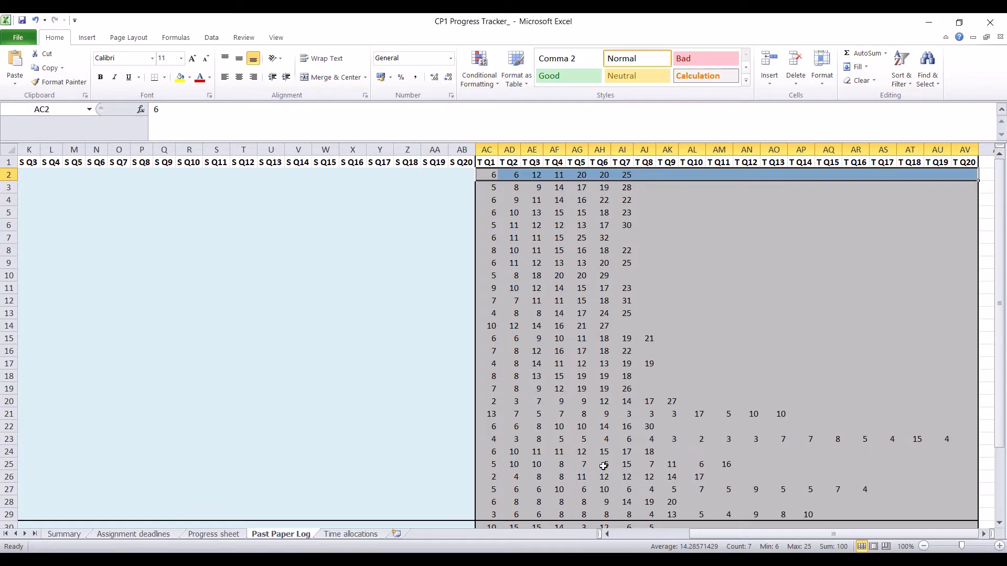
scroll(603, 466, down, 4)
drag(493, 277, 924, 363)
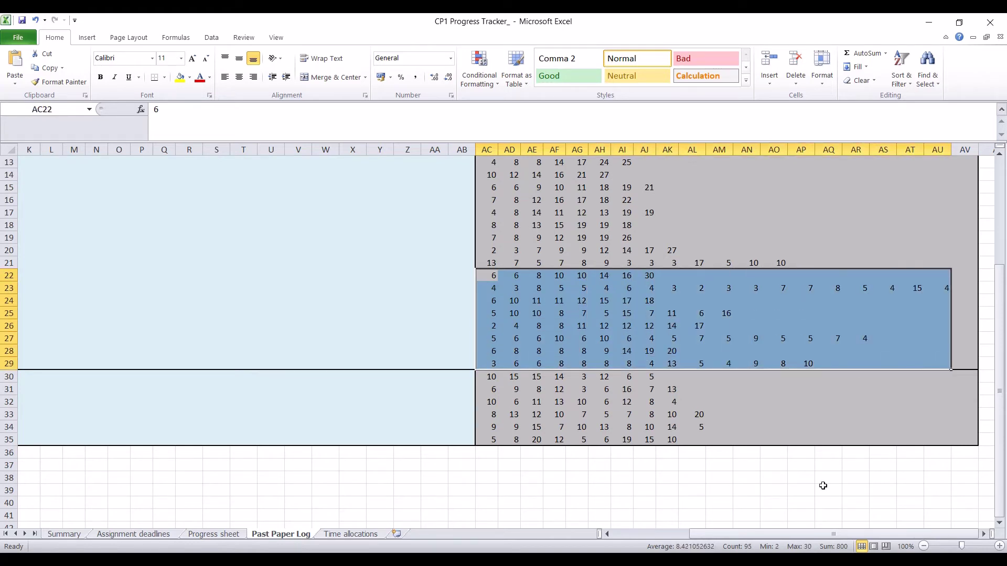
mouse_move(810, 534)
mouse_down()
mouse_move(734, 534)
mouse_move(822, 534)
mouse_up()
scroll(757, 464, up, 4)
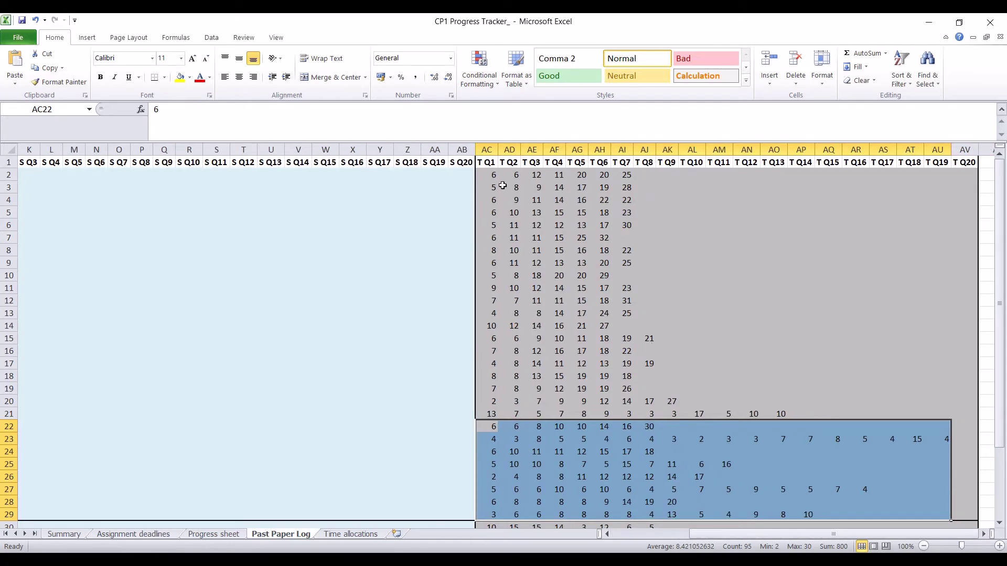
drag(733, 535, 658, 535)
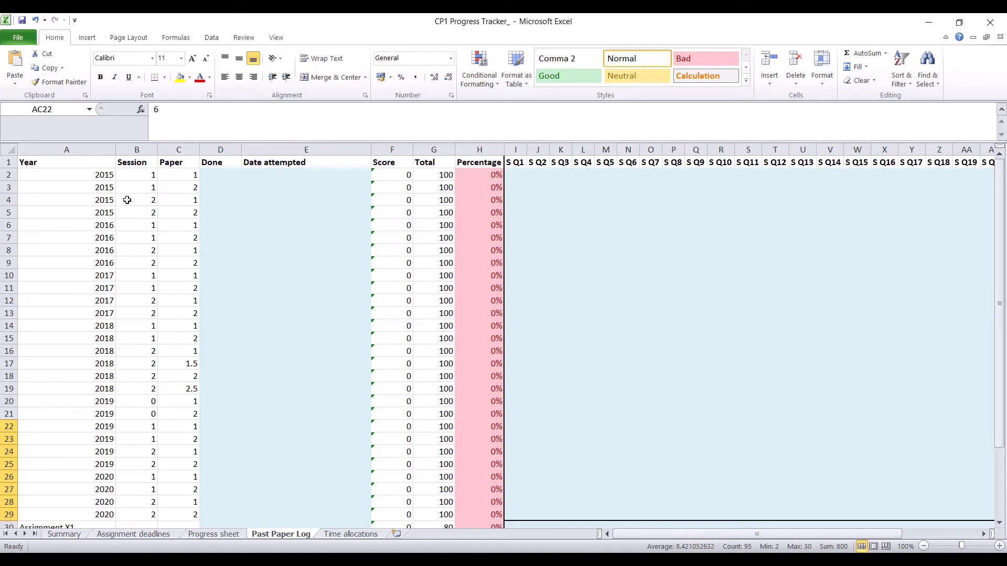
click(105, 355)
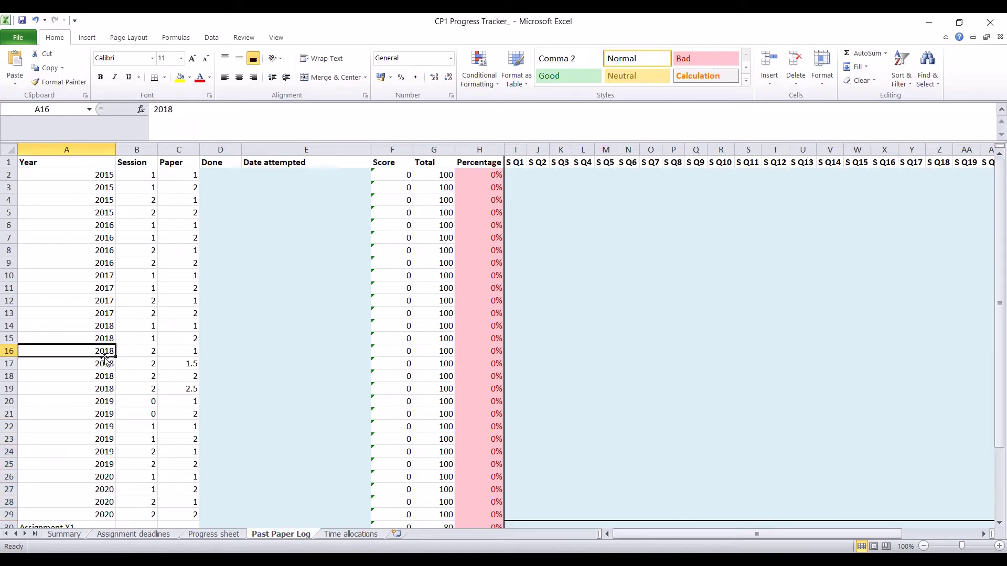
click(105, 364)
click(189, 363)
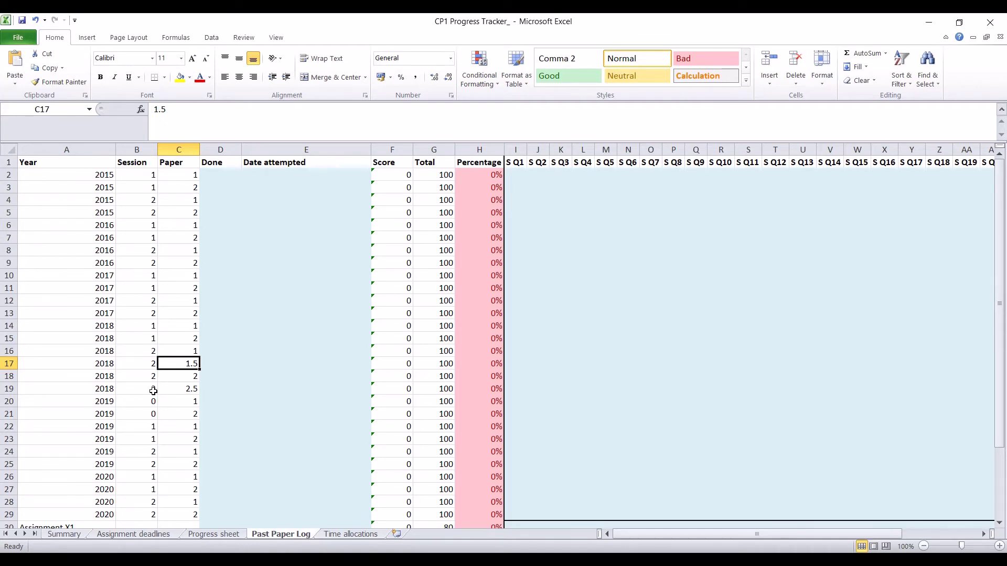
click(147, 363)
click(184, 364)
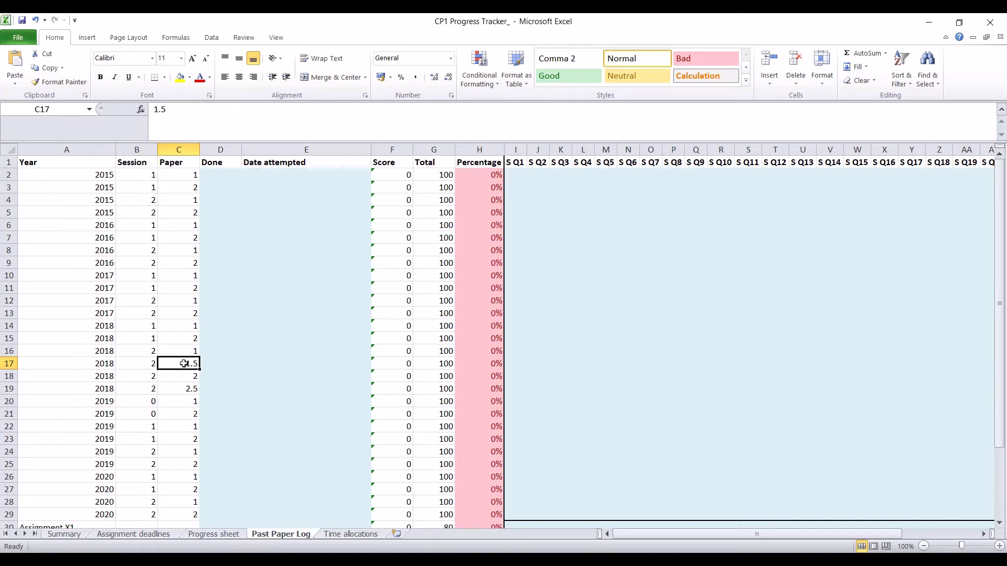
click(149, 378)
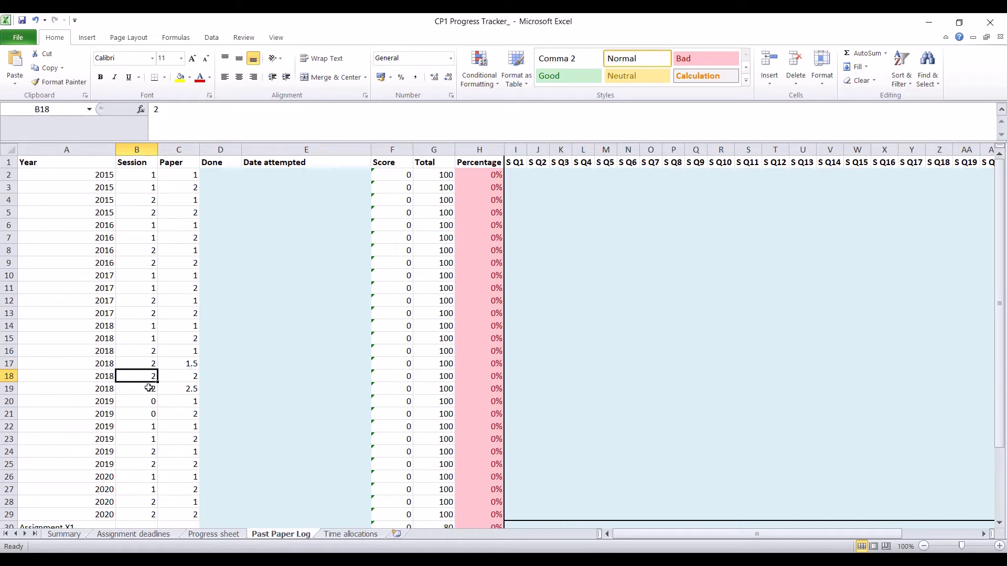
click(149, 388)
click(184, 391)
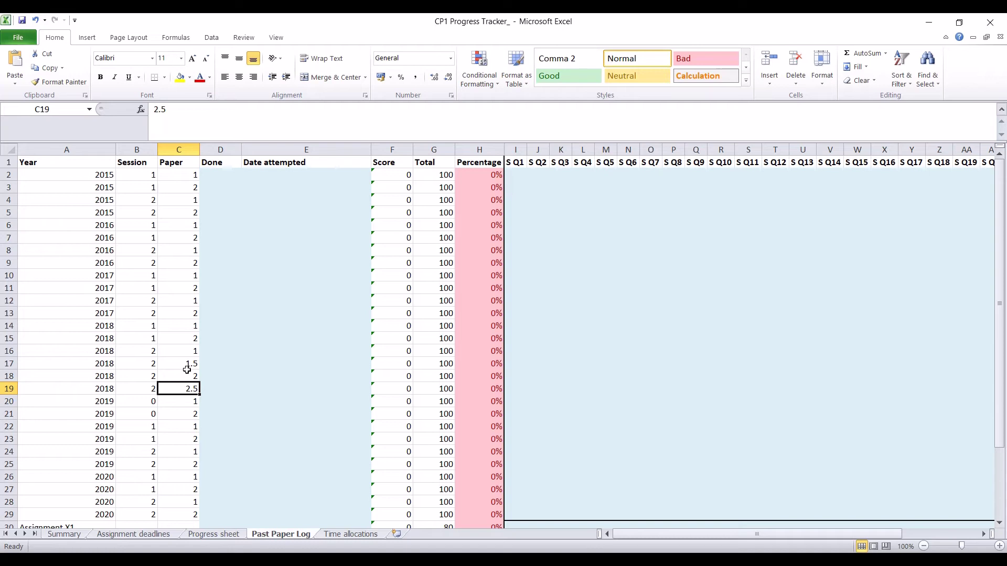
click(189, 364)
click(189, 388)
scroll(219, 385, down, 5)
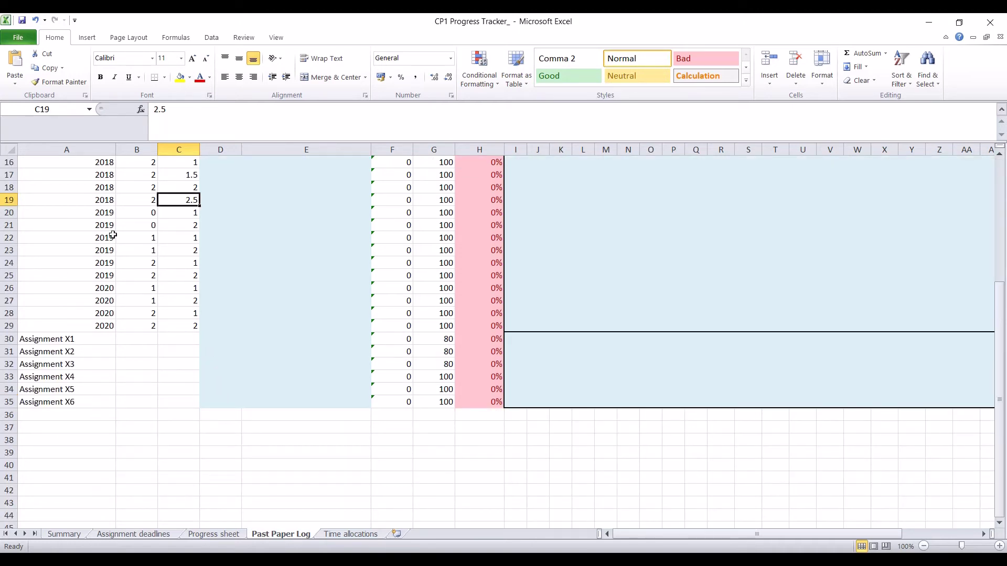
drag(139, 213, 135, 227)
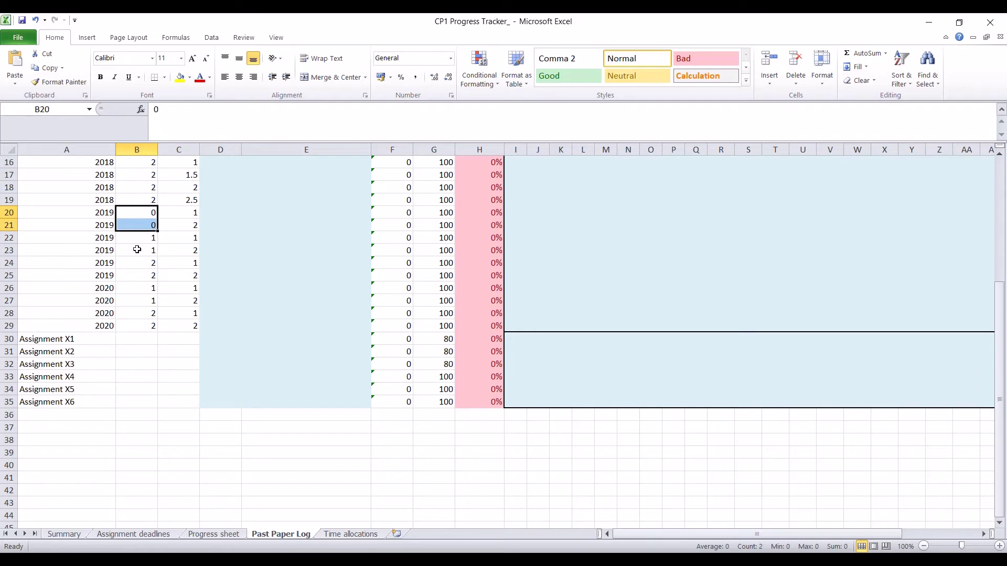
scroll(141, 236, up, 5)
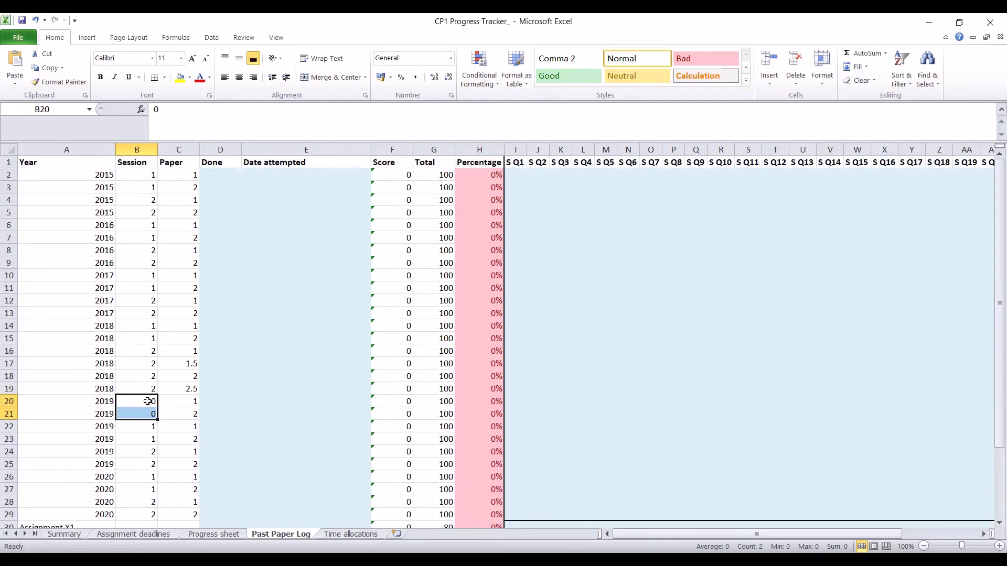
click(4, 401)
click(7, 414)
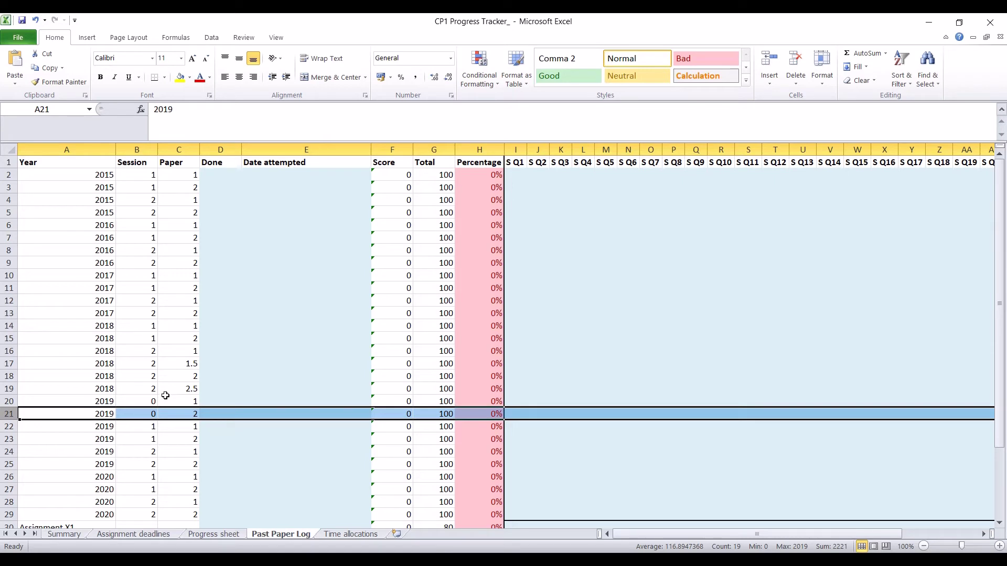
click(126, 402)
scroll(79, 367, down, 2)
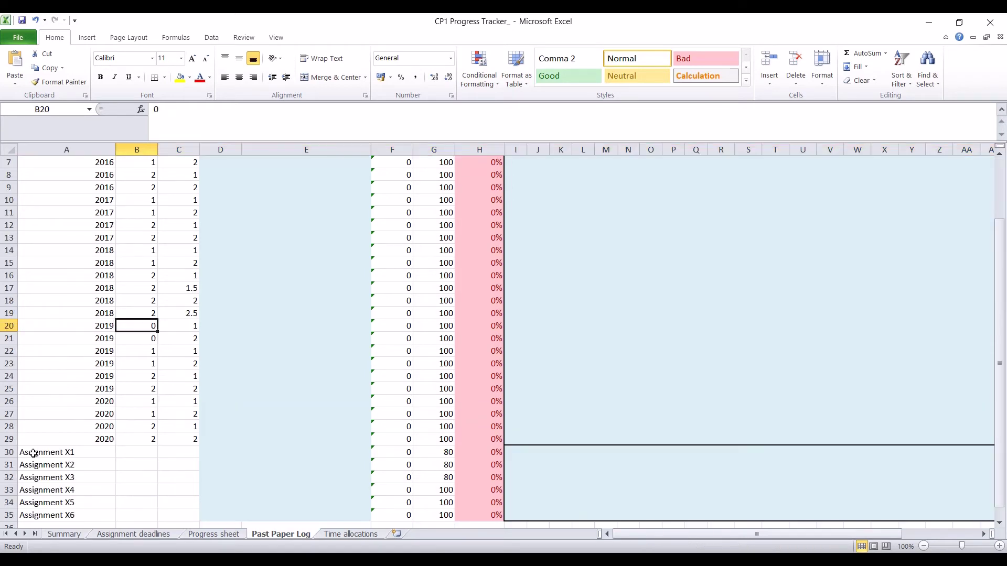
click(5, 452)
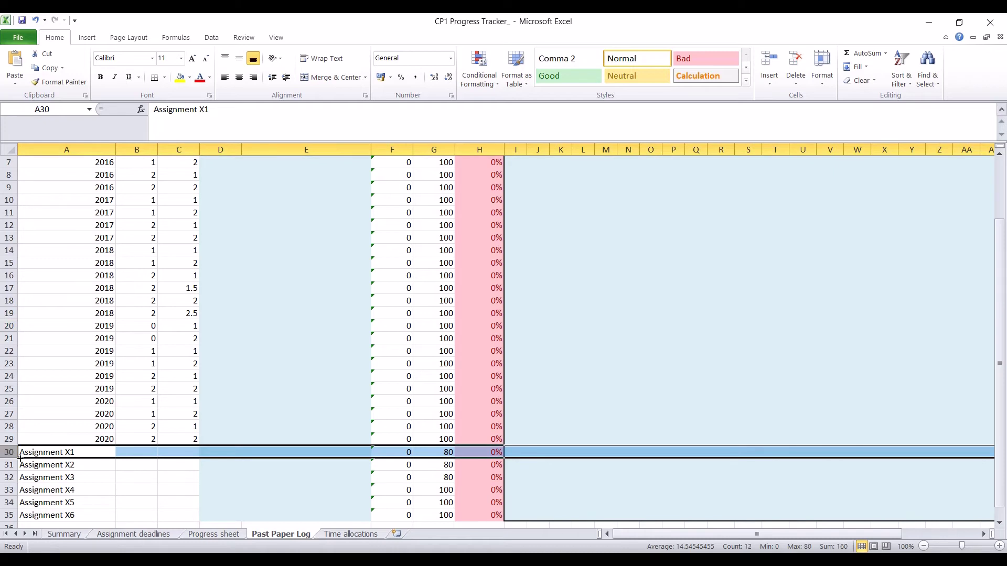
click(7, 515)
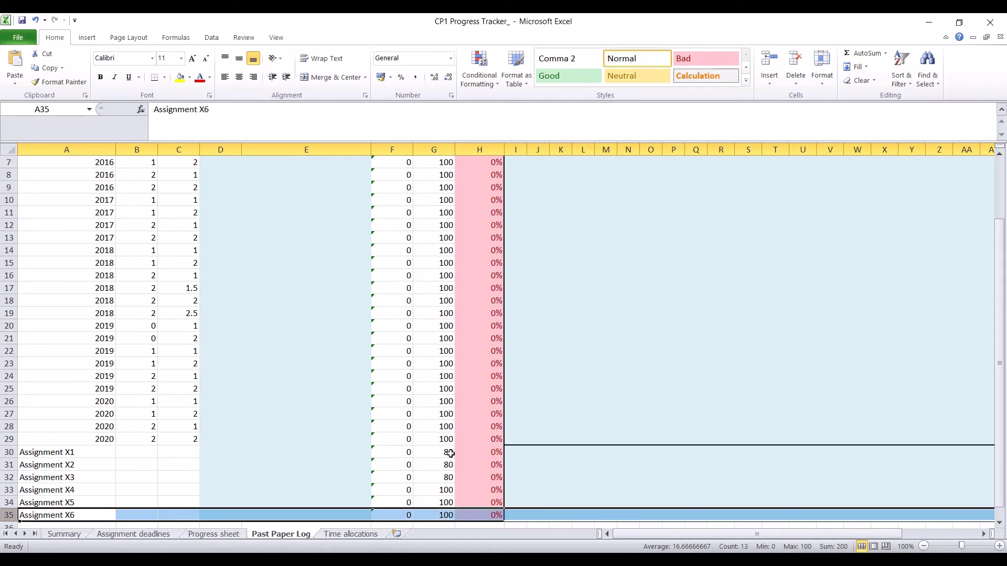
scroll(451, 454, down, 2)
drag(631, 533, 708, 536)
drag(535, 378, 734, 440)
drag(741, 534, 663, 536)
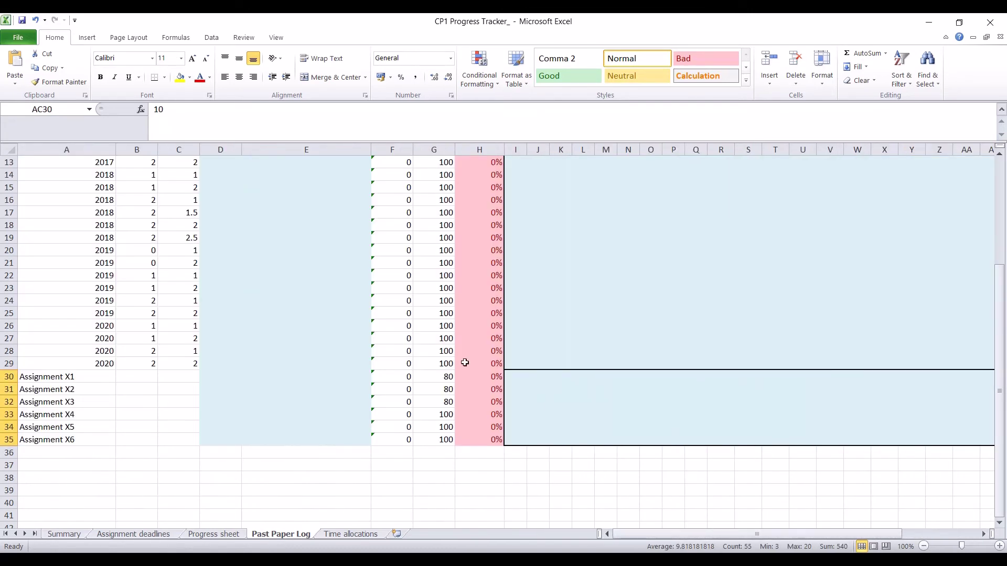
drag(440, 376, 444, 442)
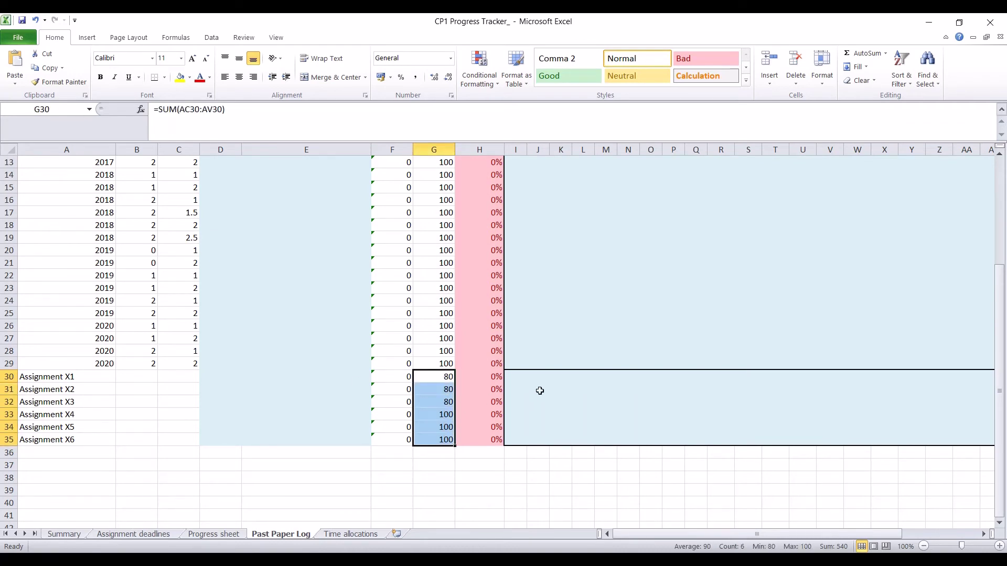
scroll(541, 381, up, 2)
scroll(544, 383, down, 2)
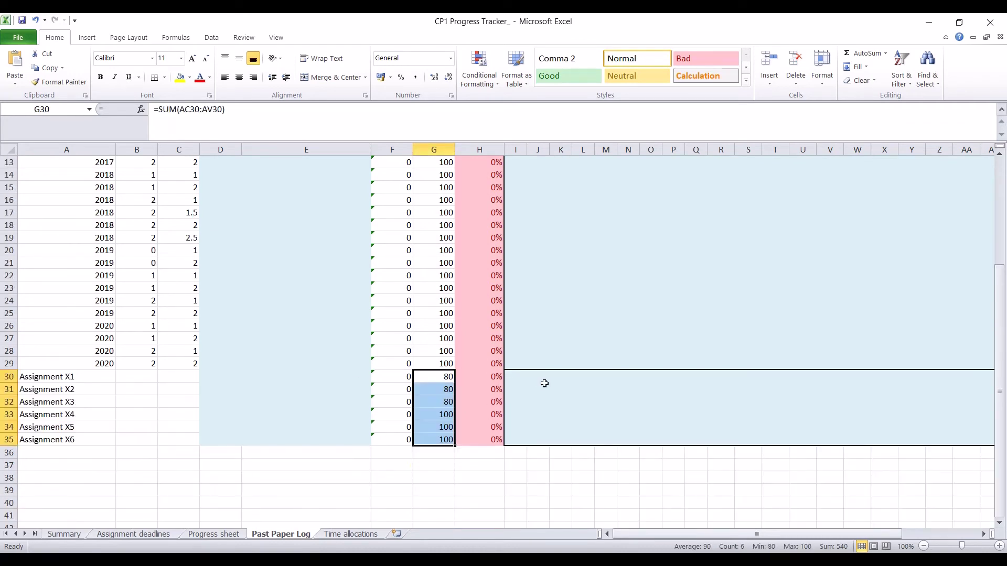
click(516, 379)
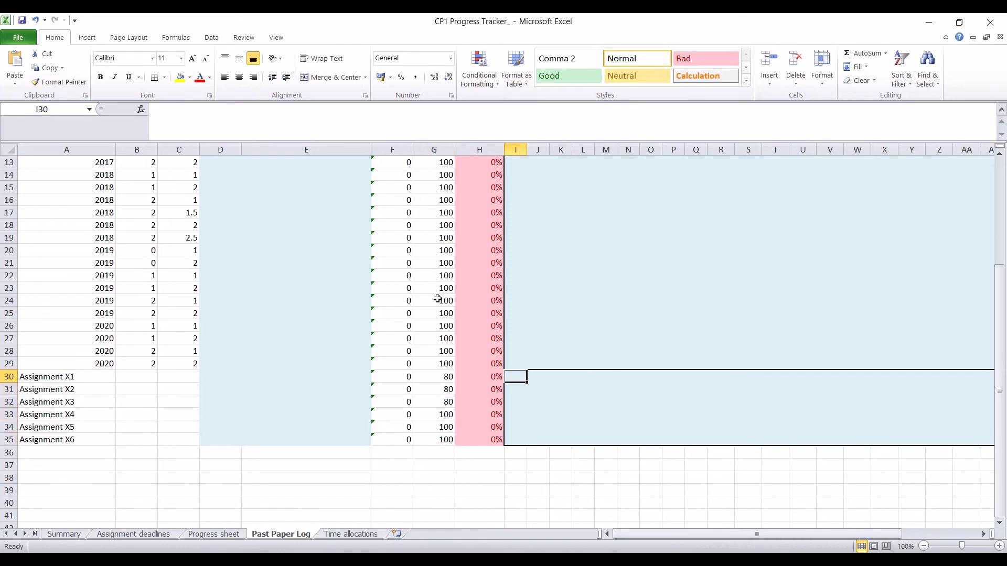
mouse_move(866, 534)
mouse_down()
mouse_move(908, 534)
mouse_move(885, 534)
mouse_up()
text(8)
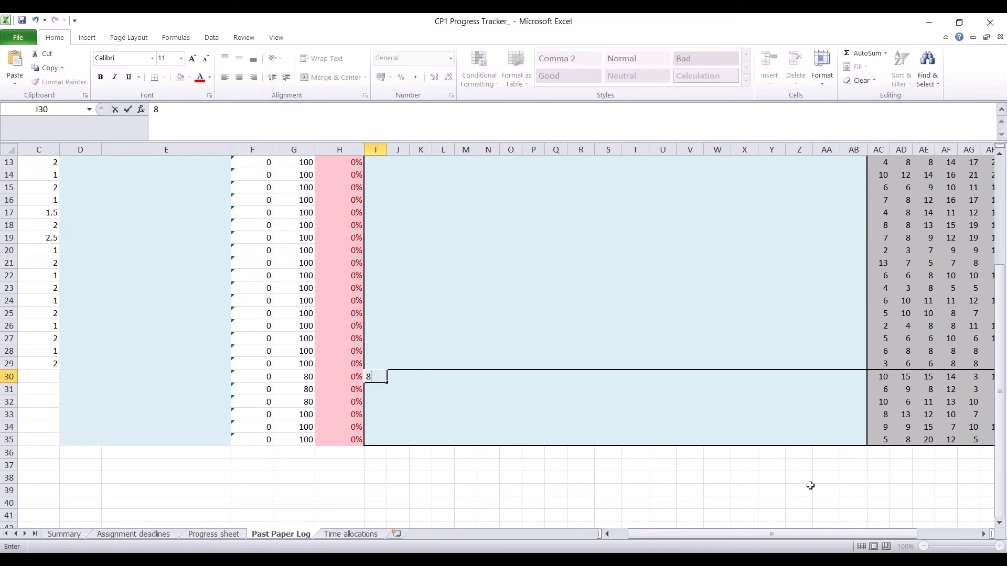
key(Return)
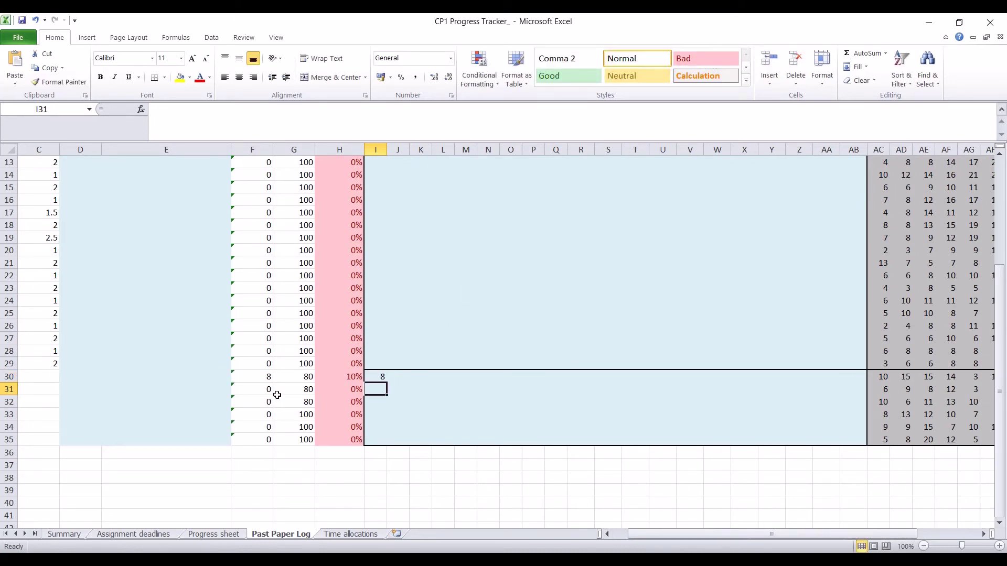
click(350, 377)
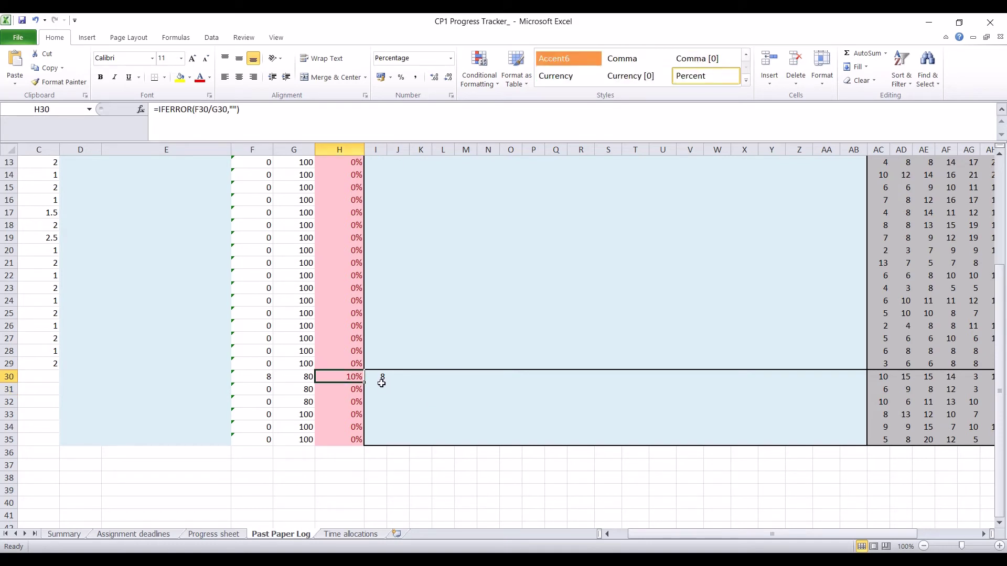
click(382, 378)
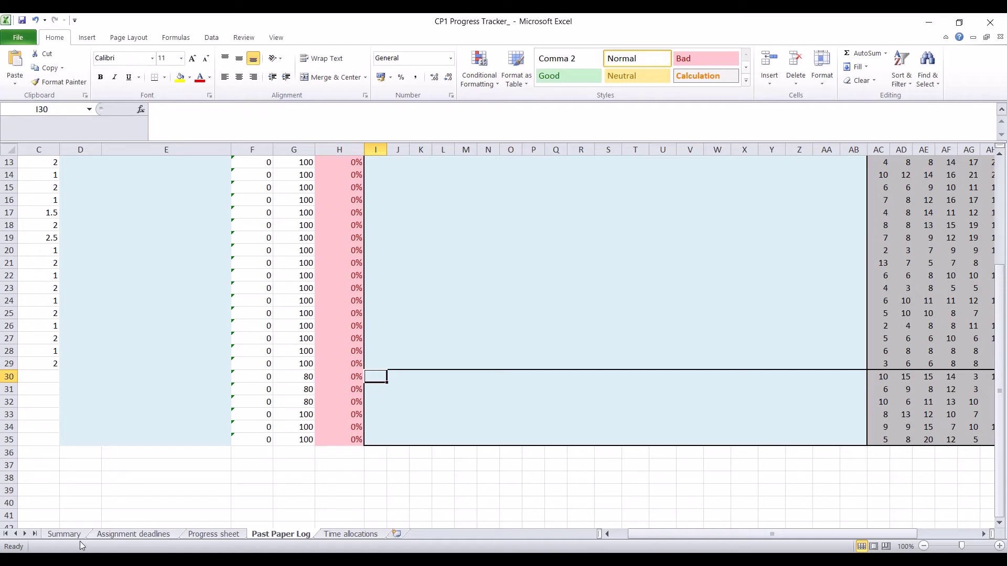
Switch to the Time allocations sheet showing 1.8 minutes per mark for 1–25 marks.
click(331, 535)
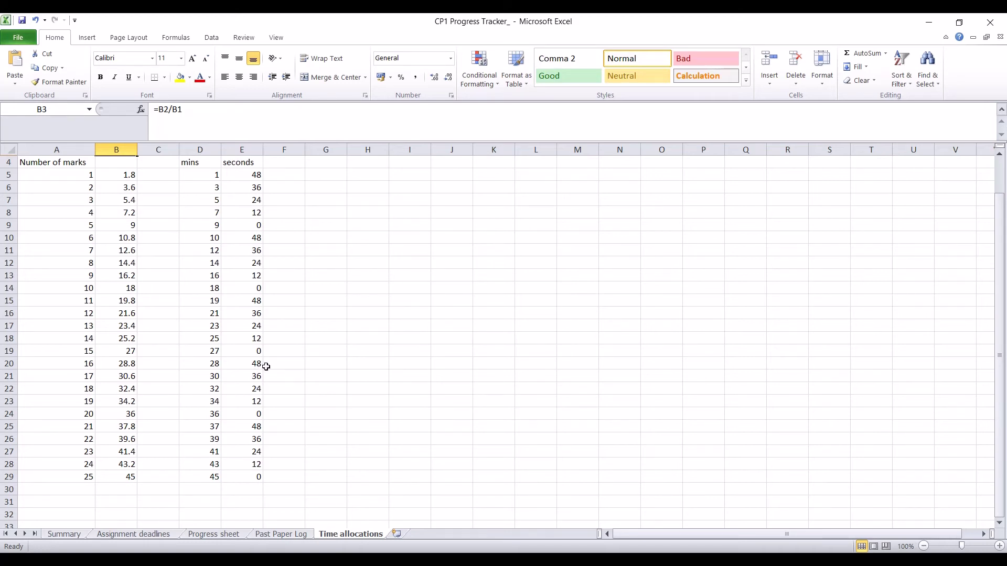
Open the Summary sheet and inspect the overall Progress formula =D7/C7 giving 4%.
click(70, 537)
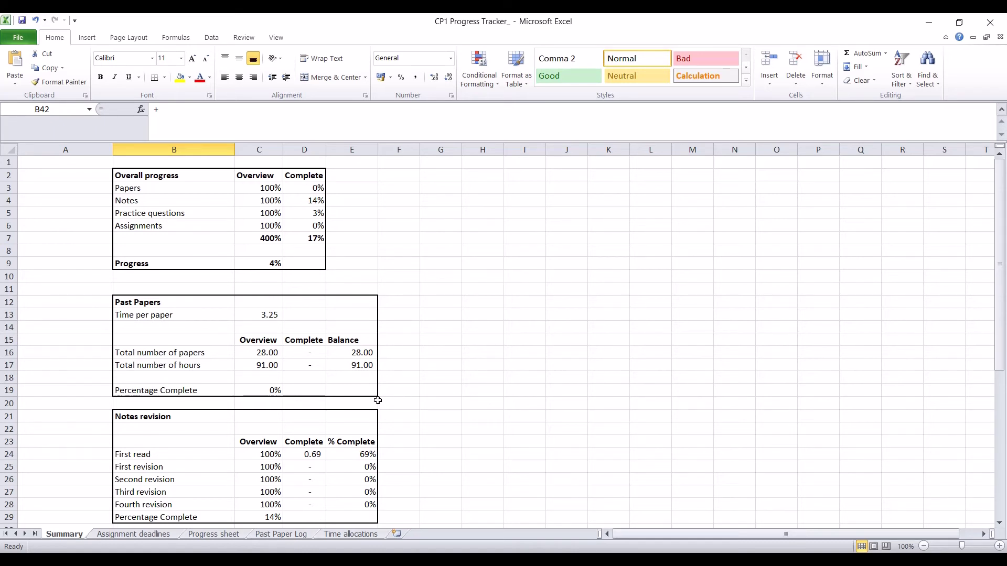
click(268, 262)
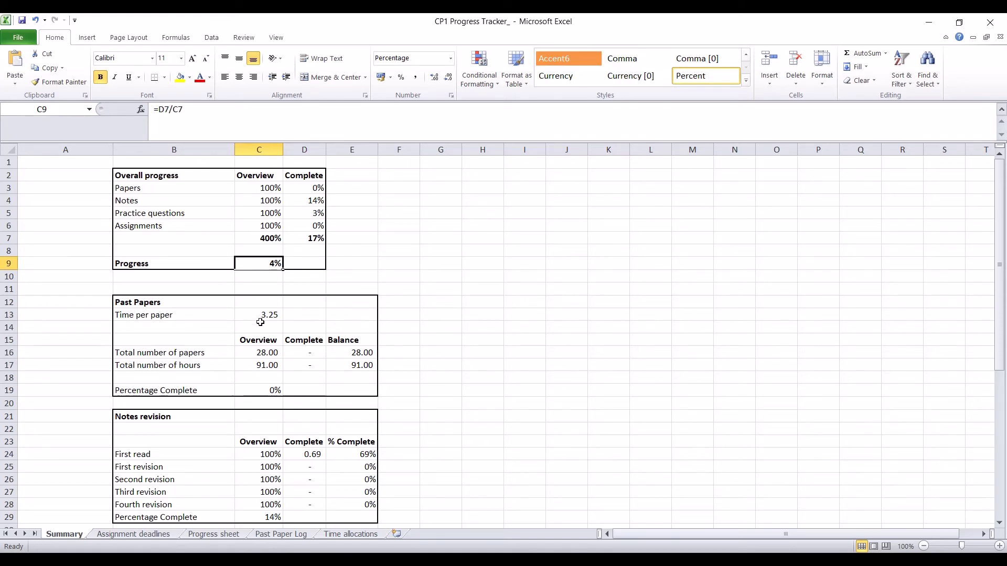
scroll(291, 387, down, 3)
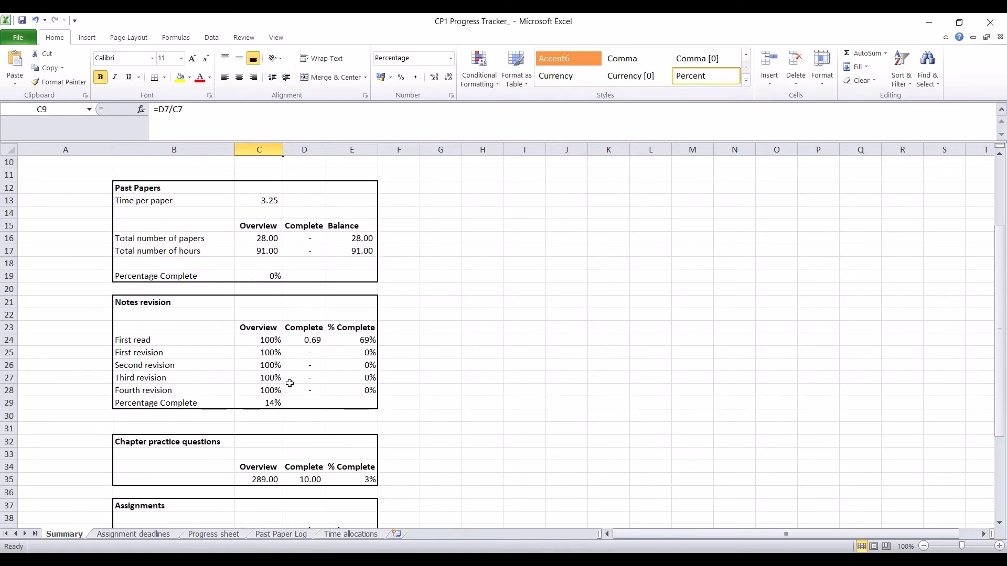
scroll(289, 386, up, 3)
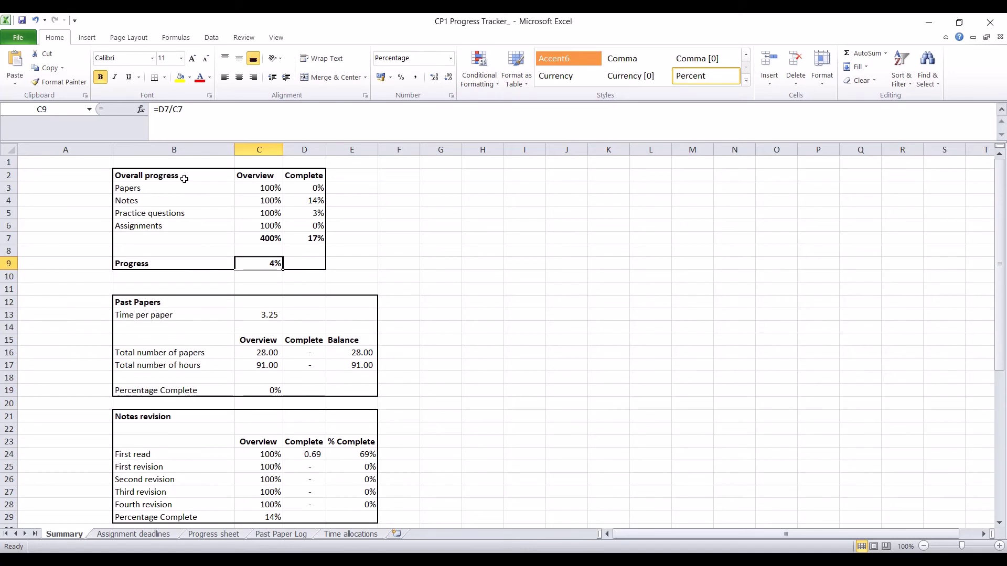
click(167, 188)
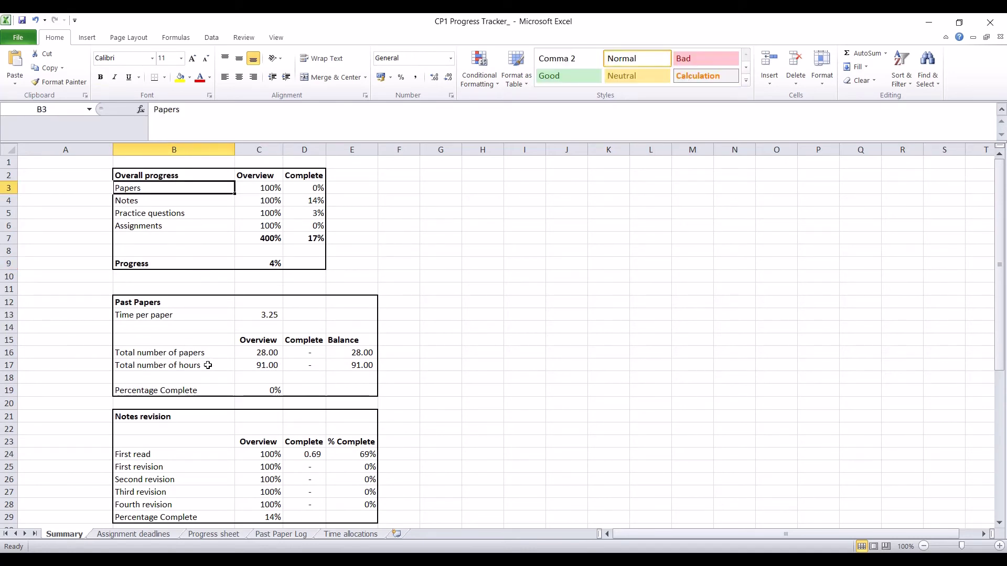
click(265, 353)
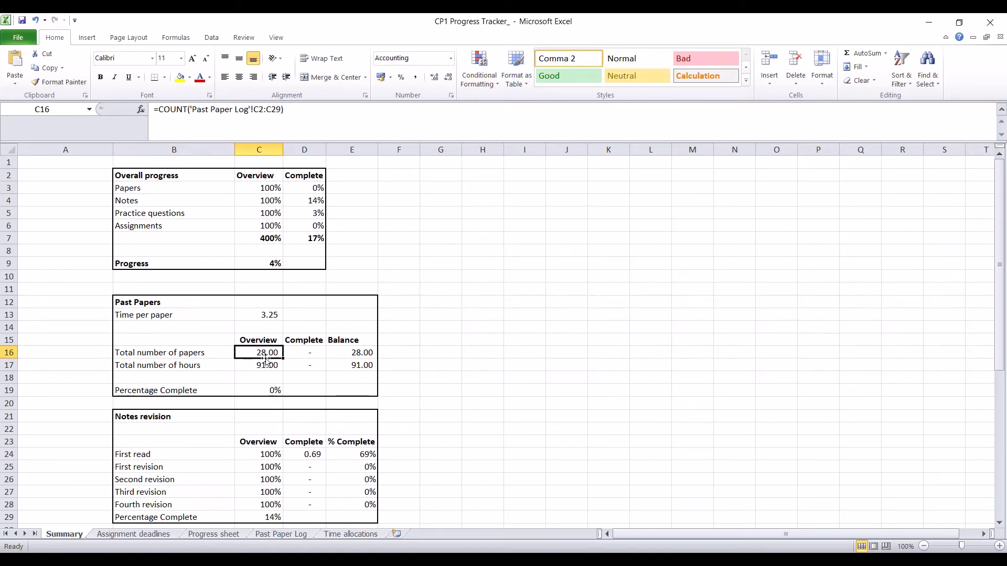
click(311, 355)
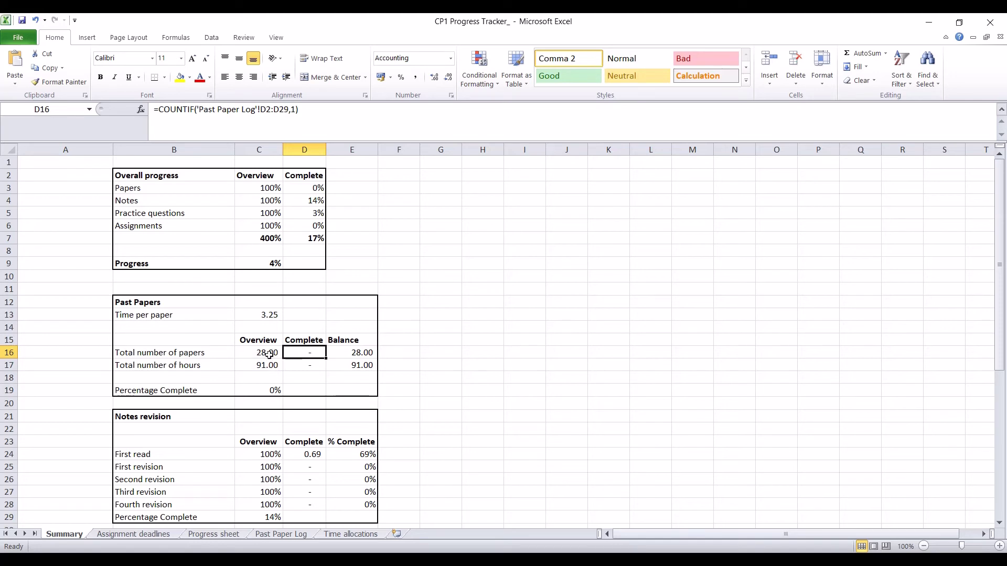
click(265, 315)
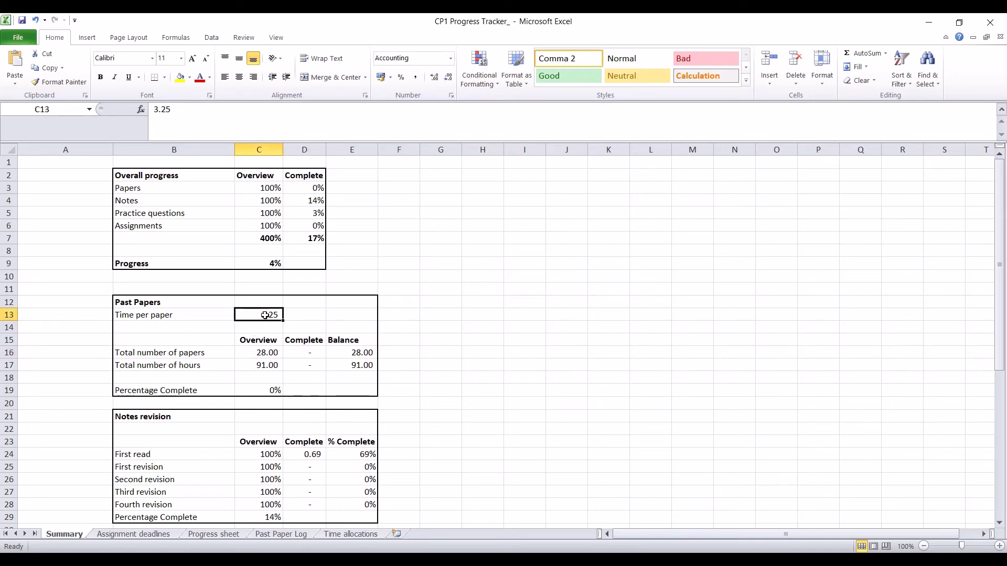
click(260, 366)
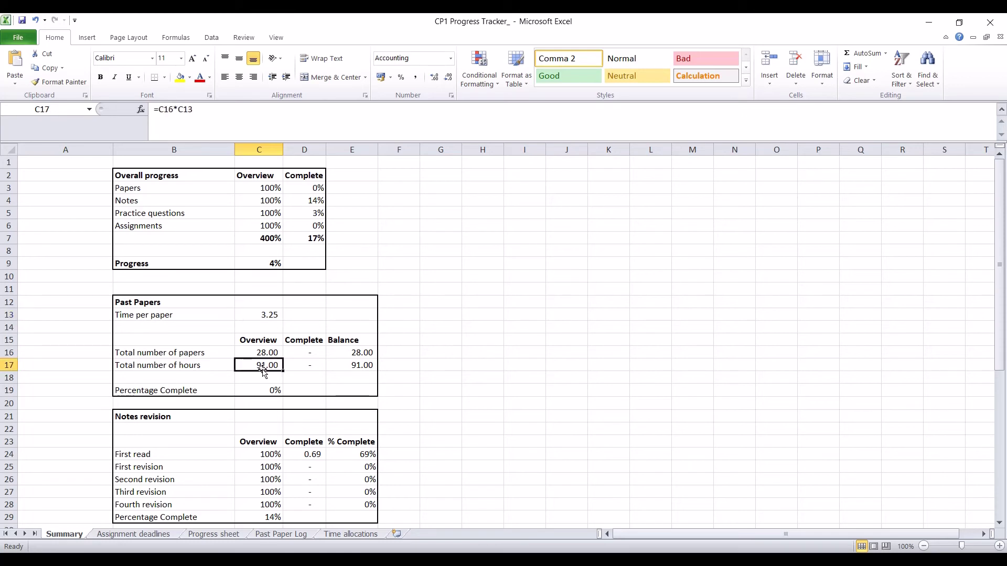
click(272, 313)
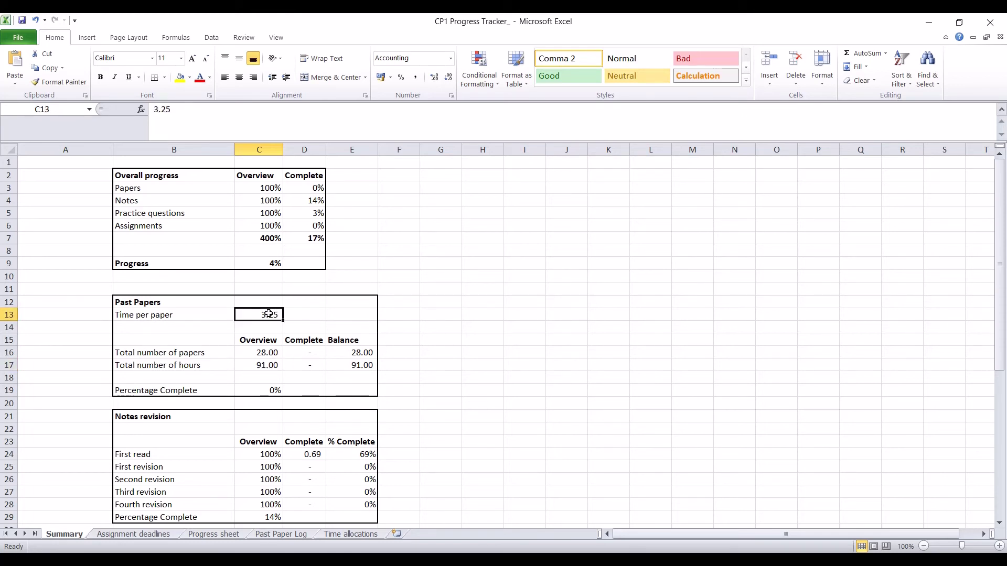
click(255, 355)
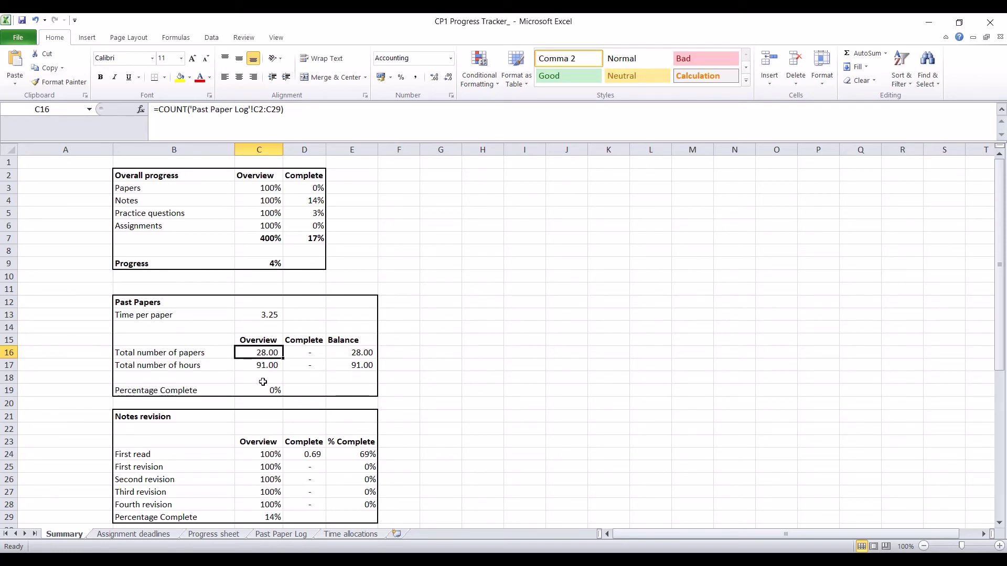
scroll(263, 380, down, 2)
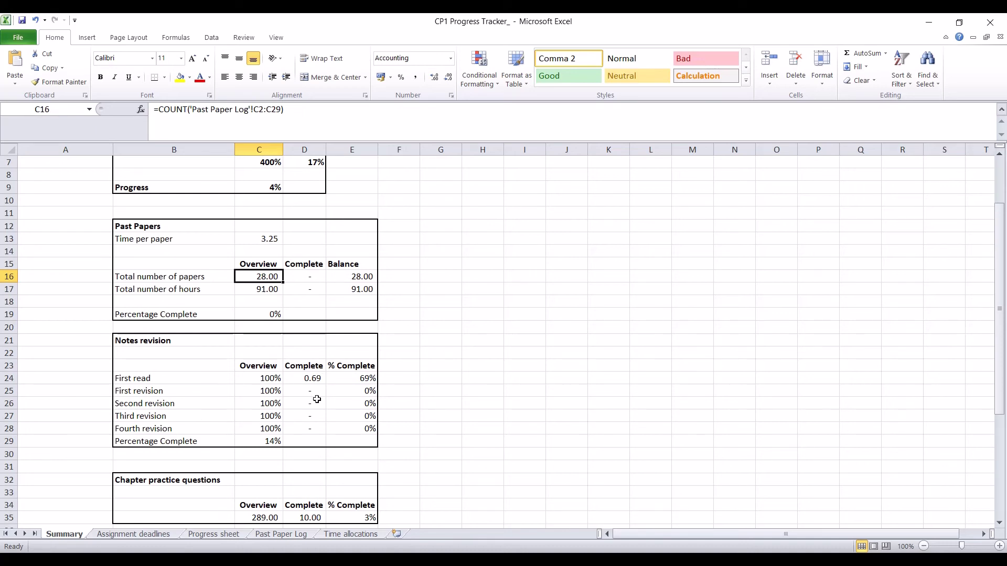
click(317, 399)
click(267, 378)
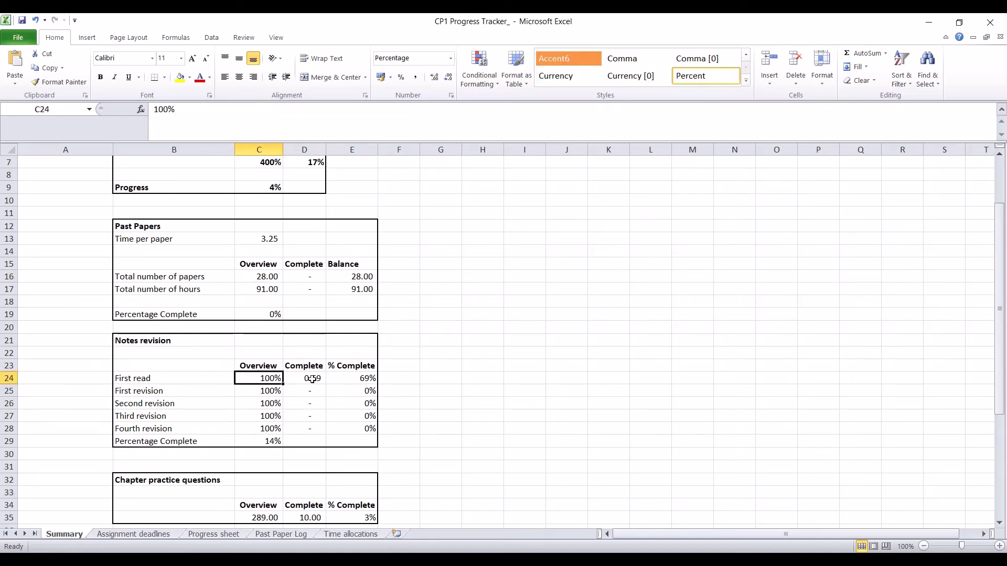
click(318, 378)
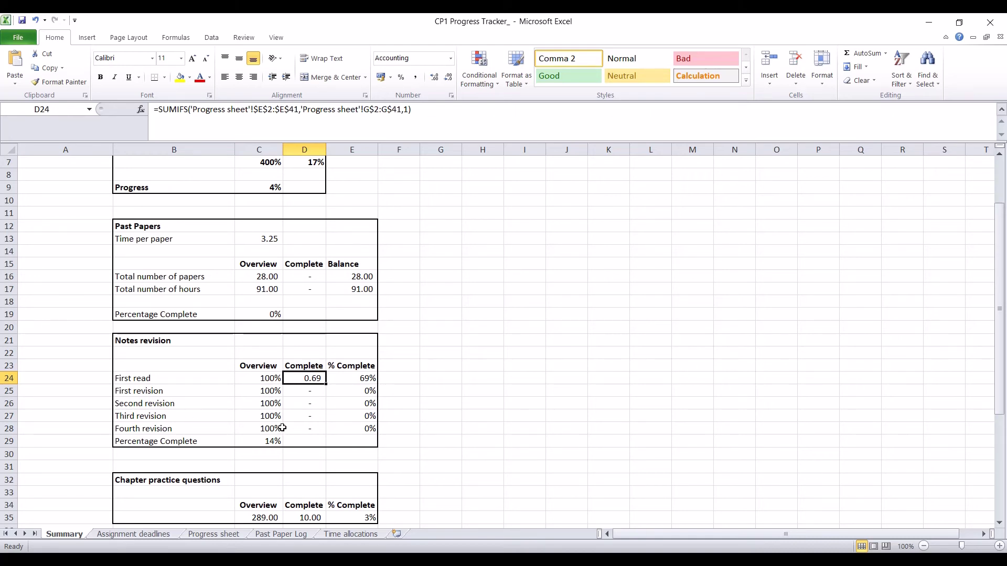
scroll(283, 428, down, 3)
click(270, 328)
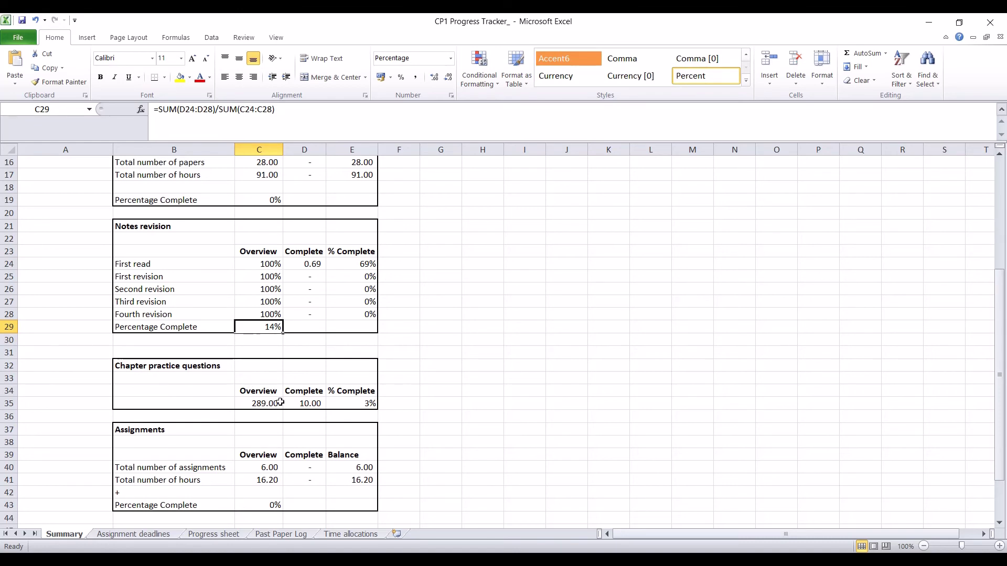
click(305, 405)
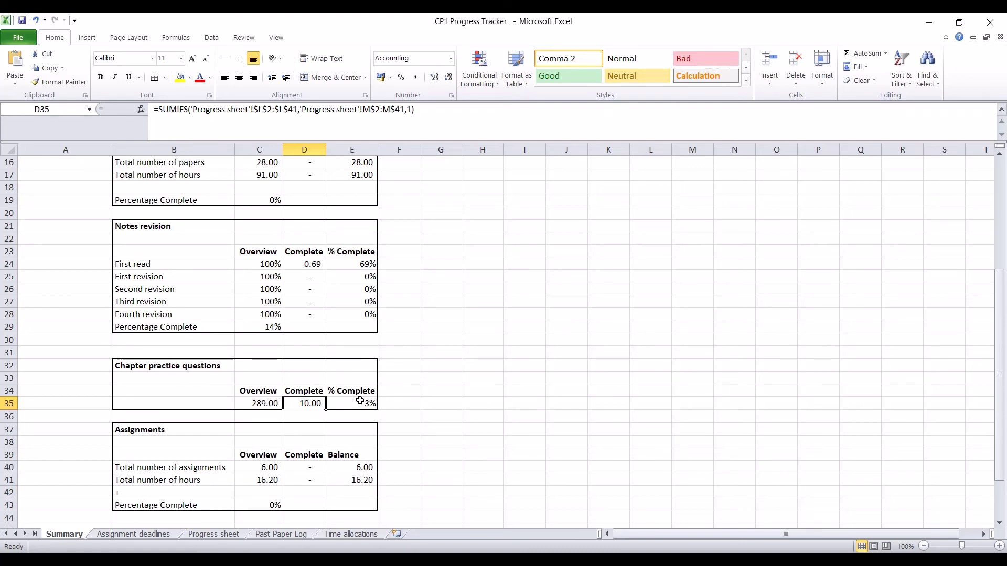
scroll(360, 401, up, 5)
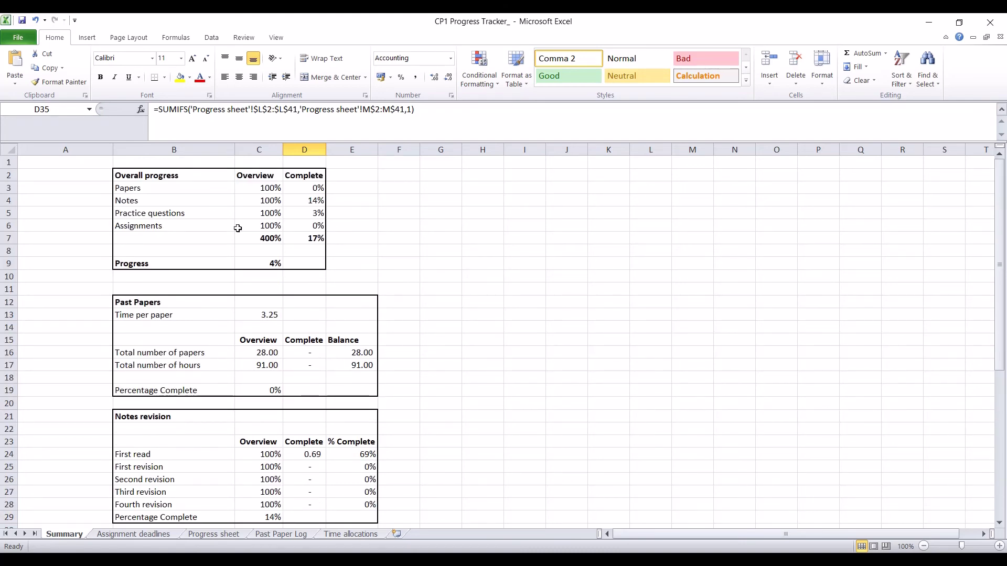
scroll(238, 228, down, 9)
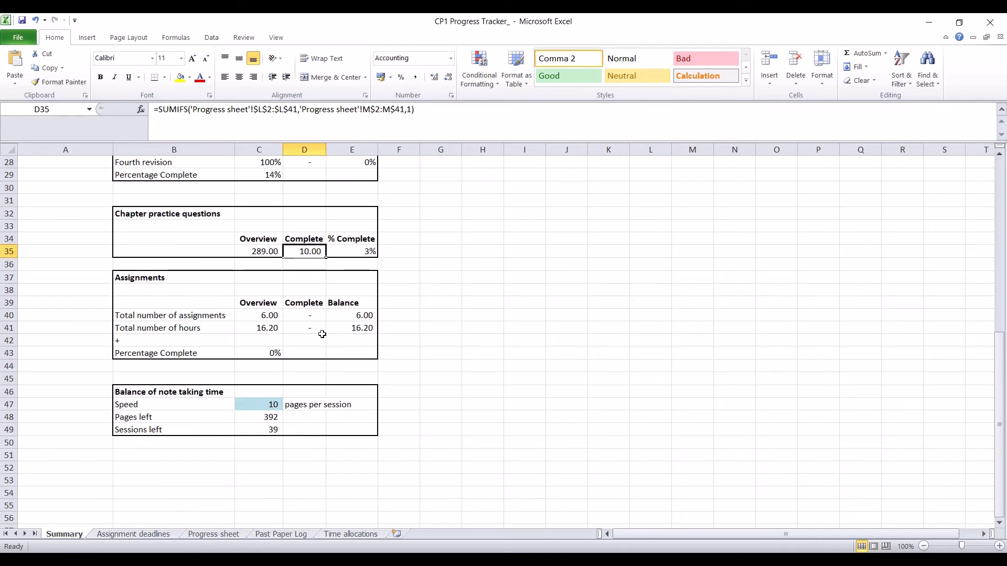
click(180, 342)
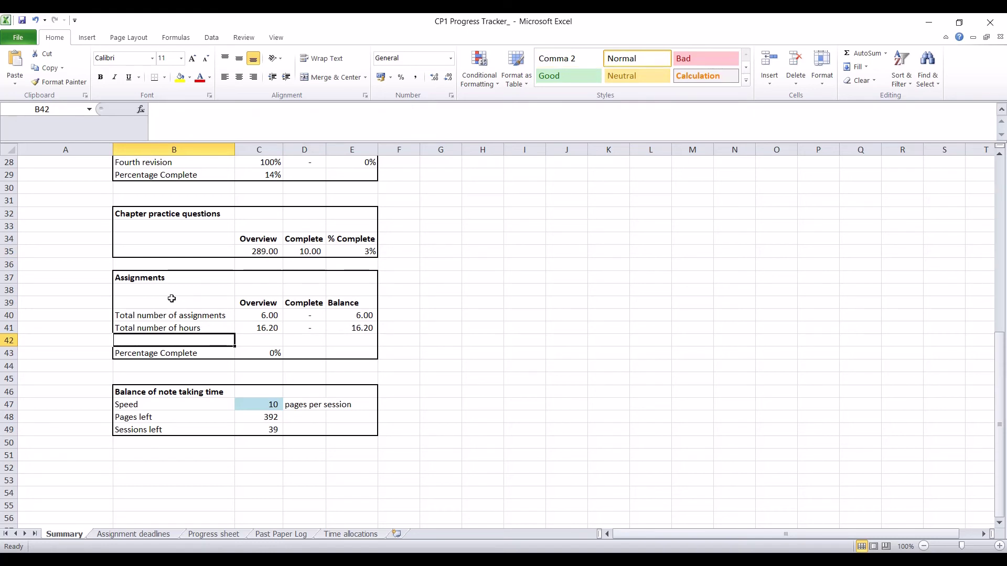
click(264, 317)
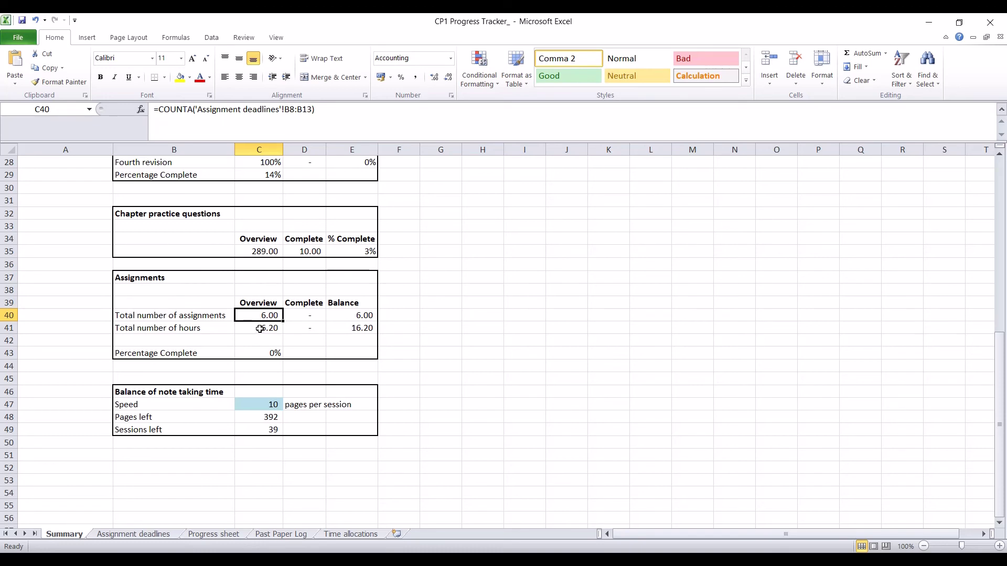
click(260, 329)
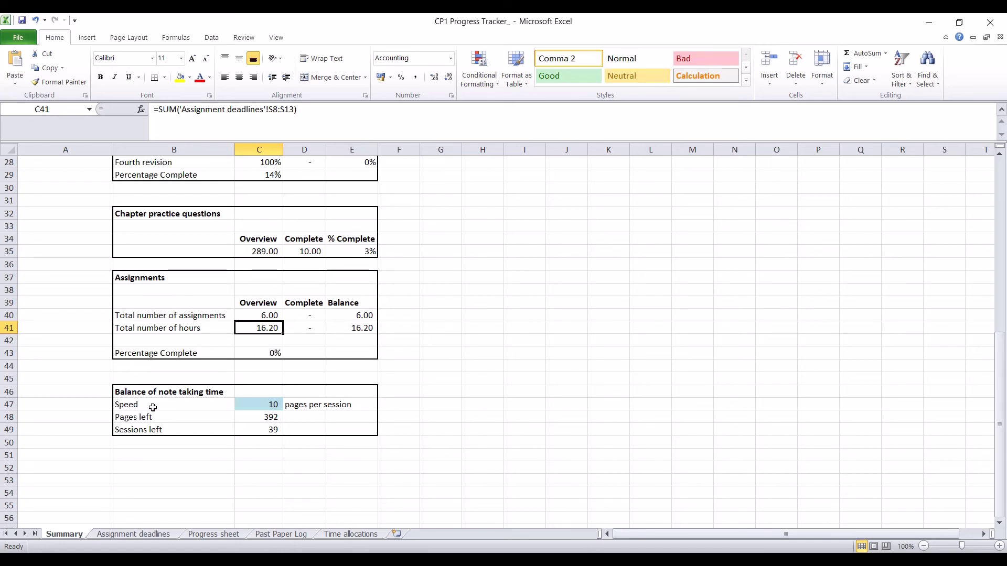
click(137, 394)
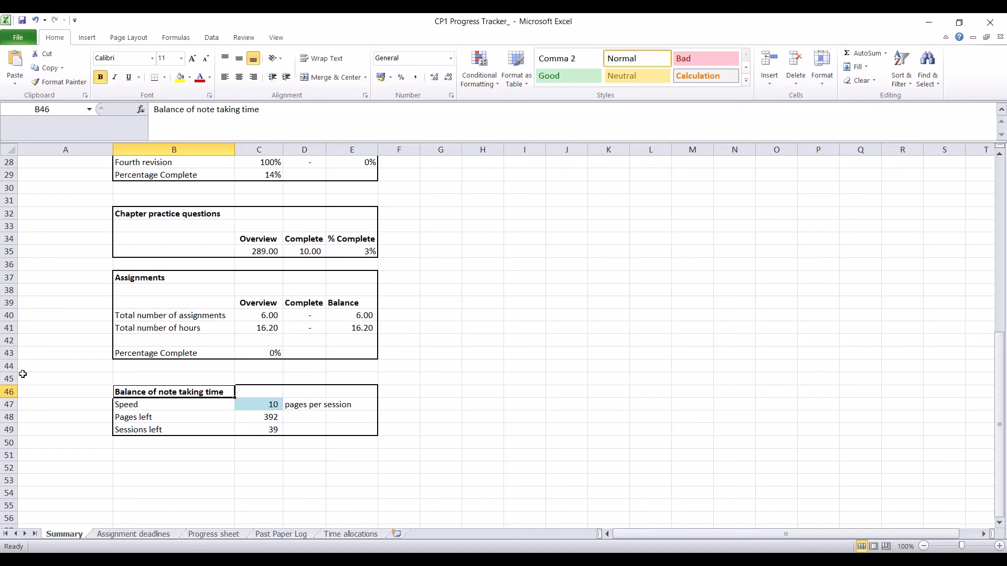
click(264, 416)
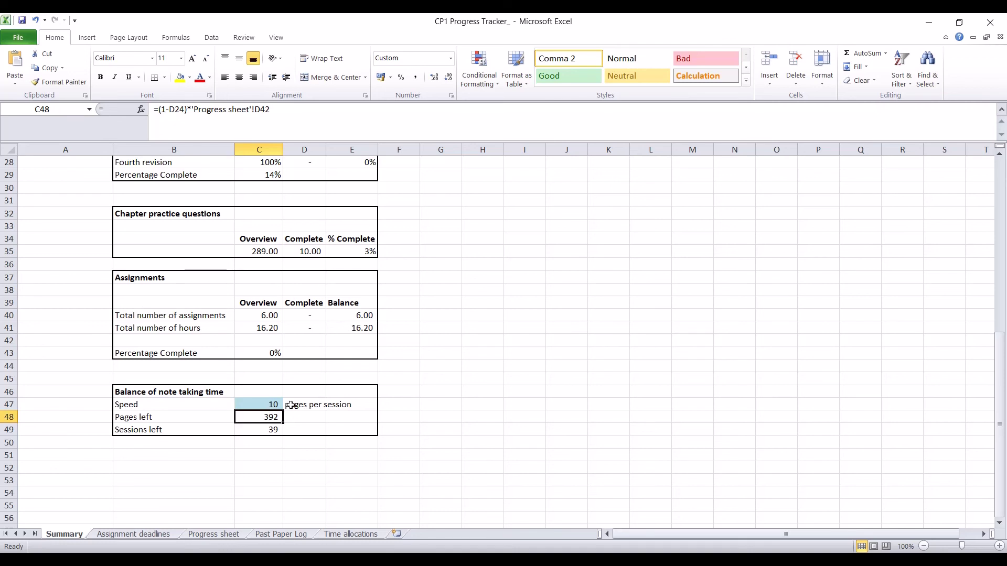
click(273, 405)
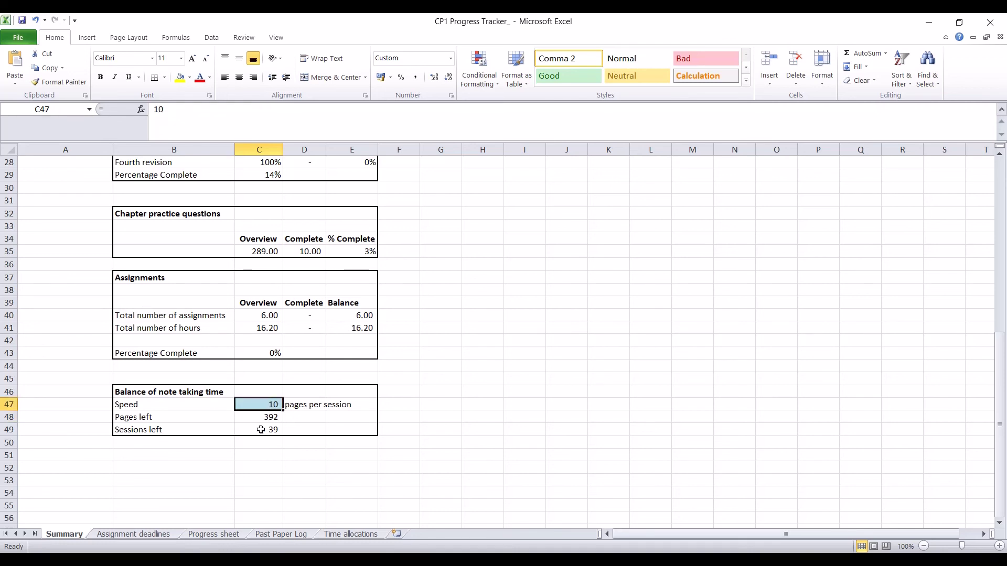
click(256, 430)
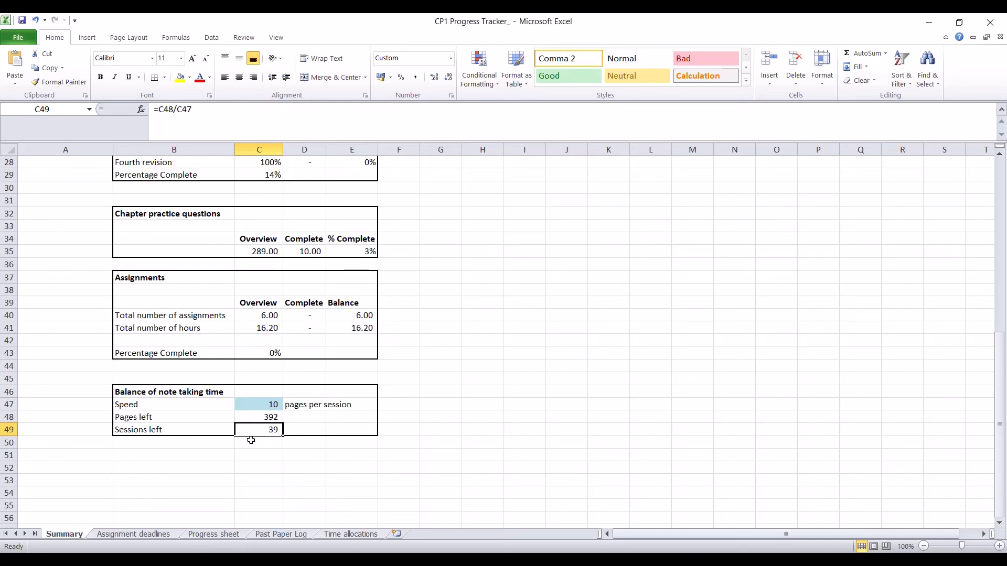
scroll(242, 412, up, 9)
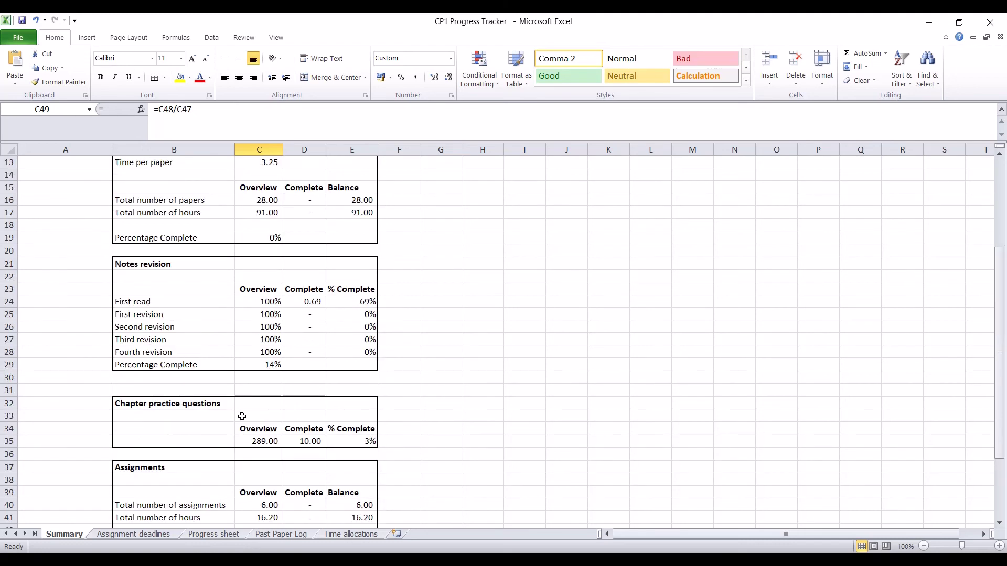
scroll(235, 414, down, 12)
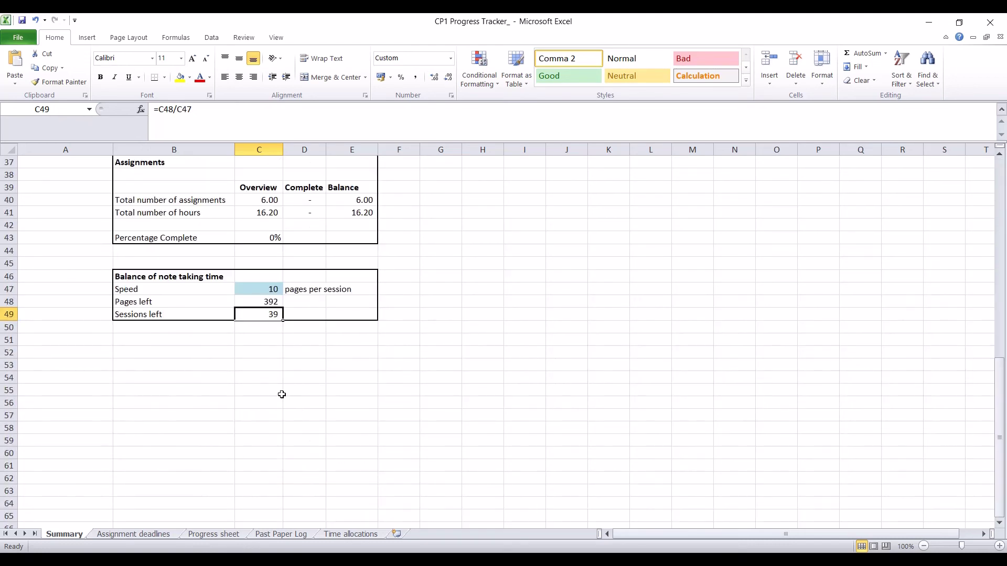
click(280, 301)
click(270, 289)
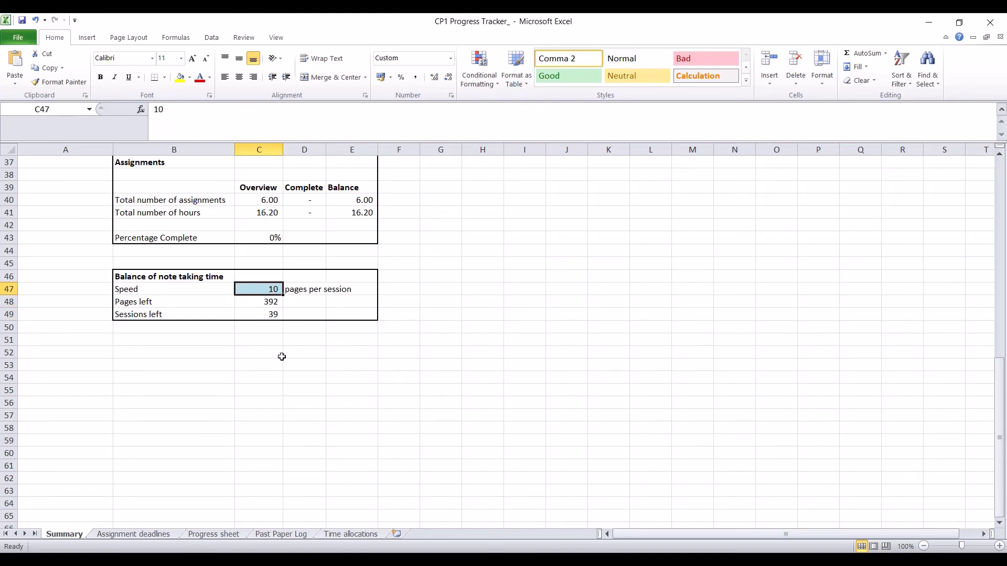
scroll(279, 354, up, 12)
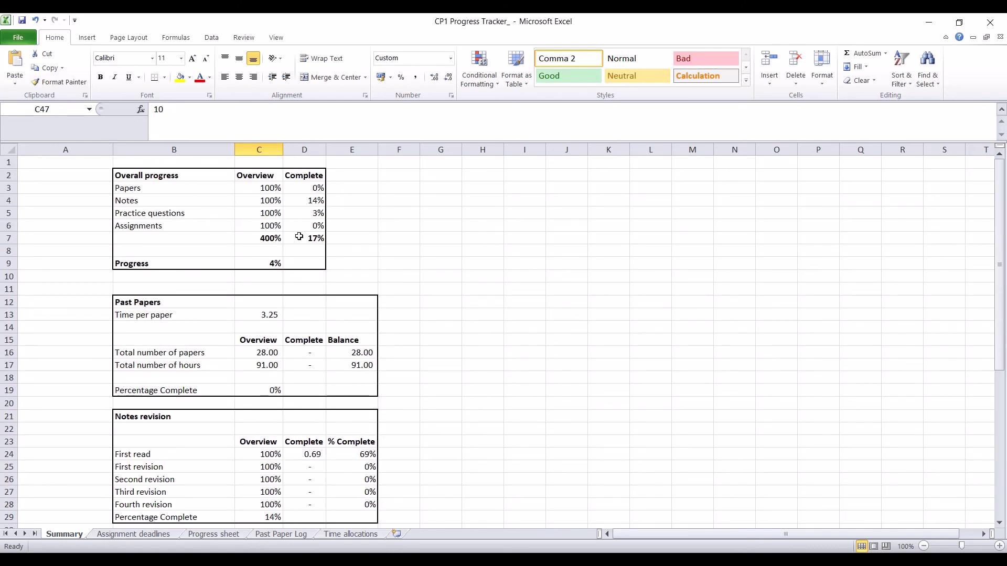
click(267, 264)
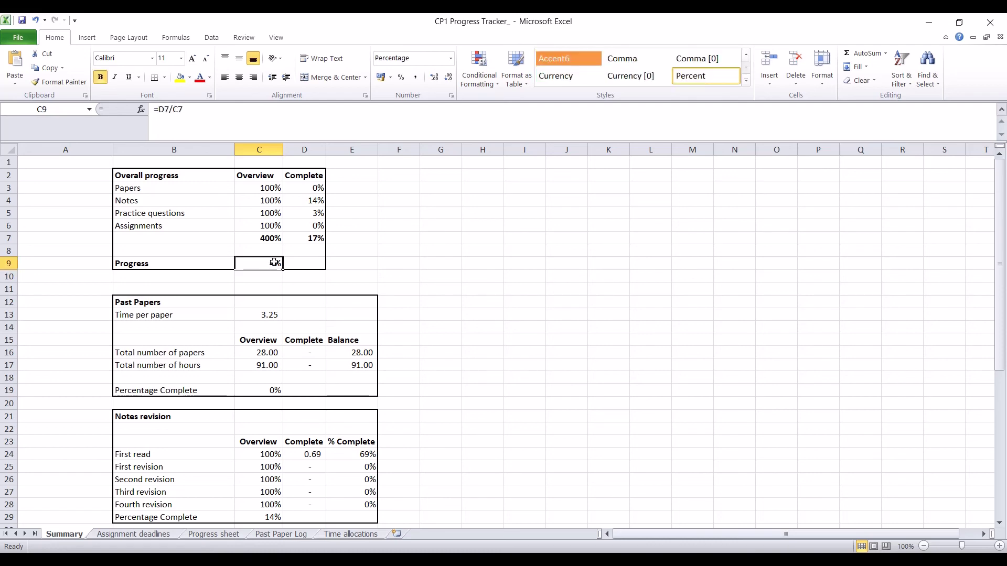